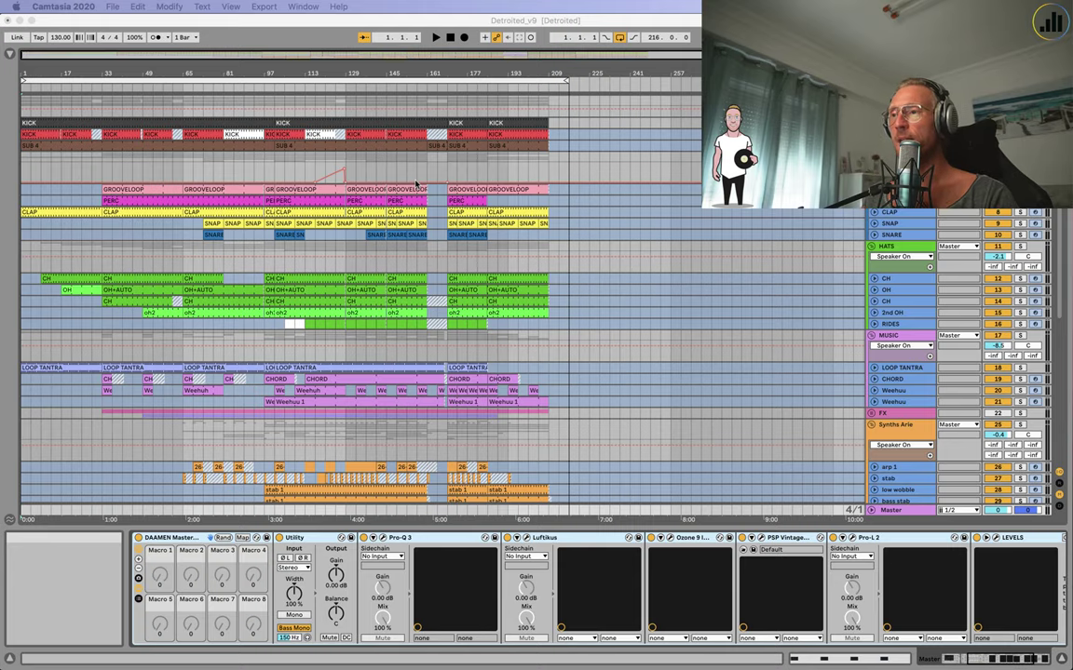
Bring the Detroited_v9 project in Ableton Live to the front
click(13, 54)
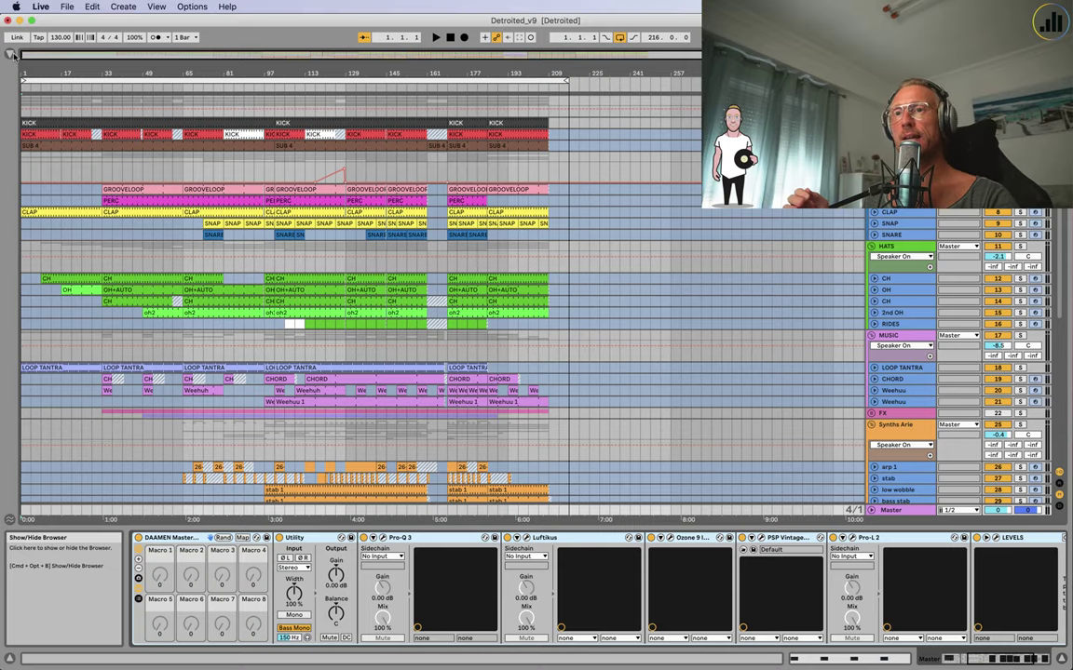
Find the DAAMEN Masterchain 2021 preset in the User Library's Masterchain folder, then hide the browser
click(9, 54)
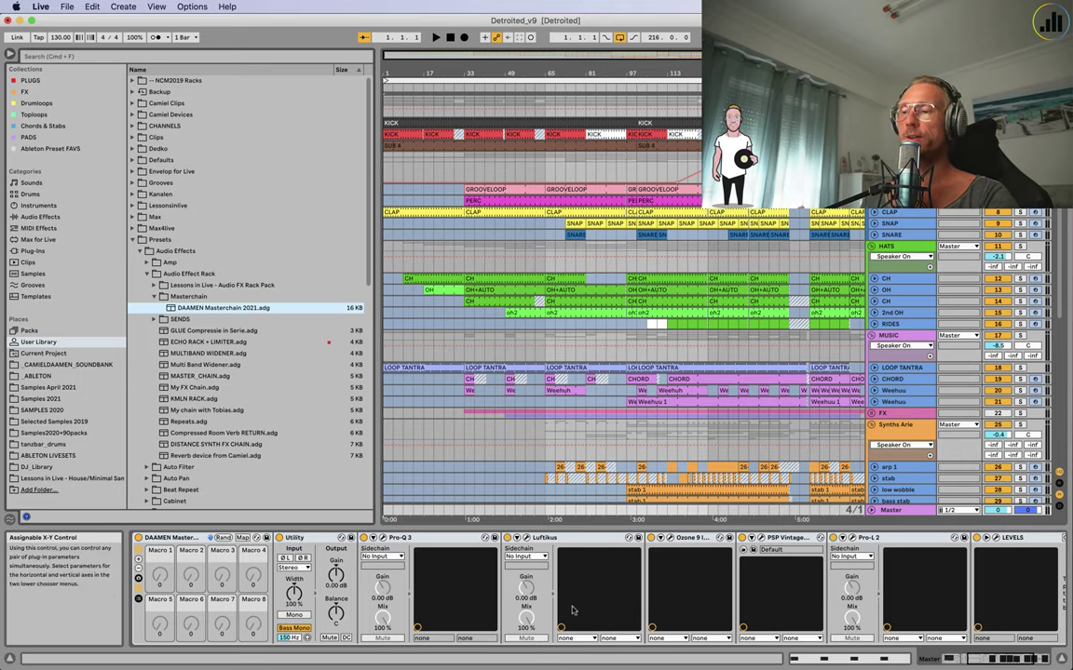
click(455, 533)
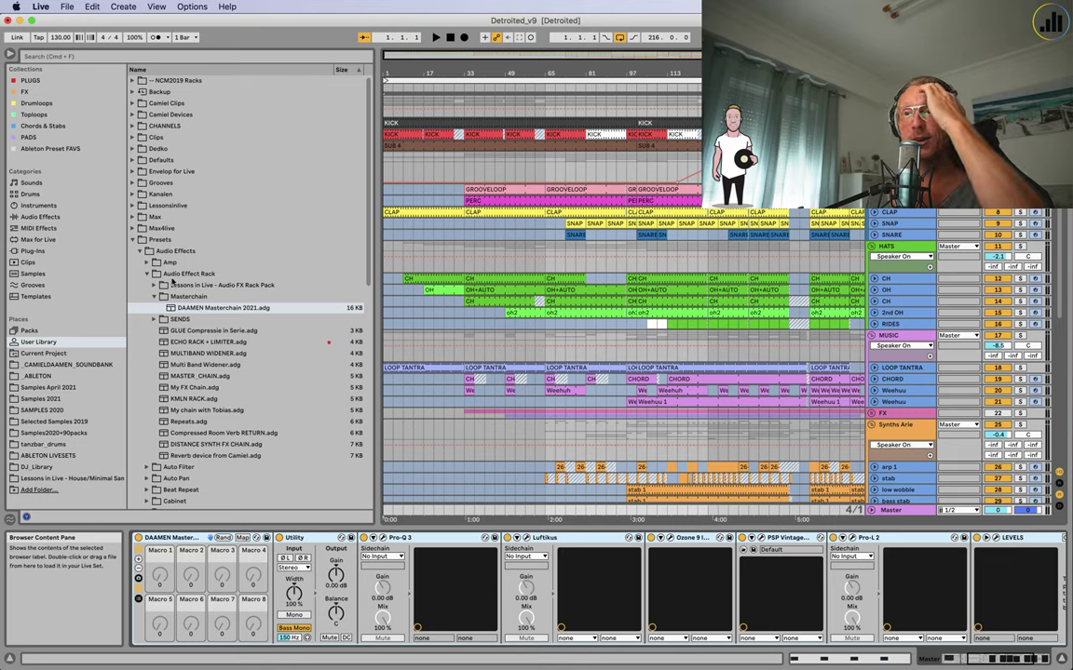
click(154, 296)
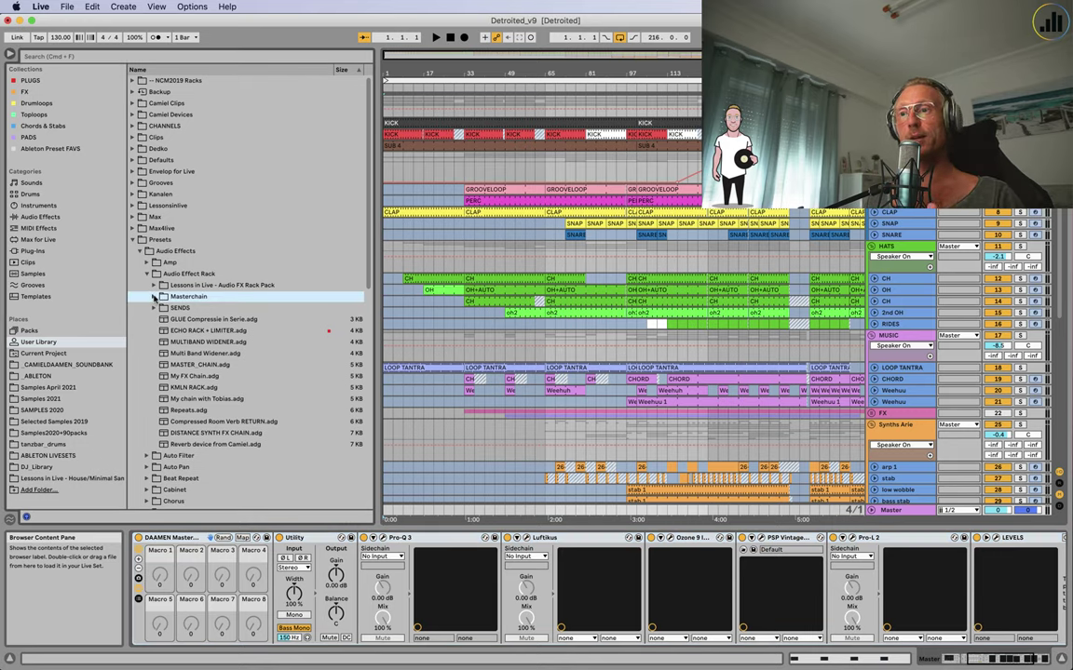
click(155, 296)
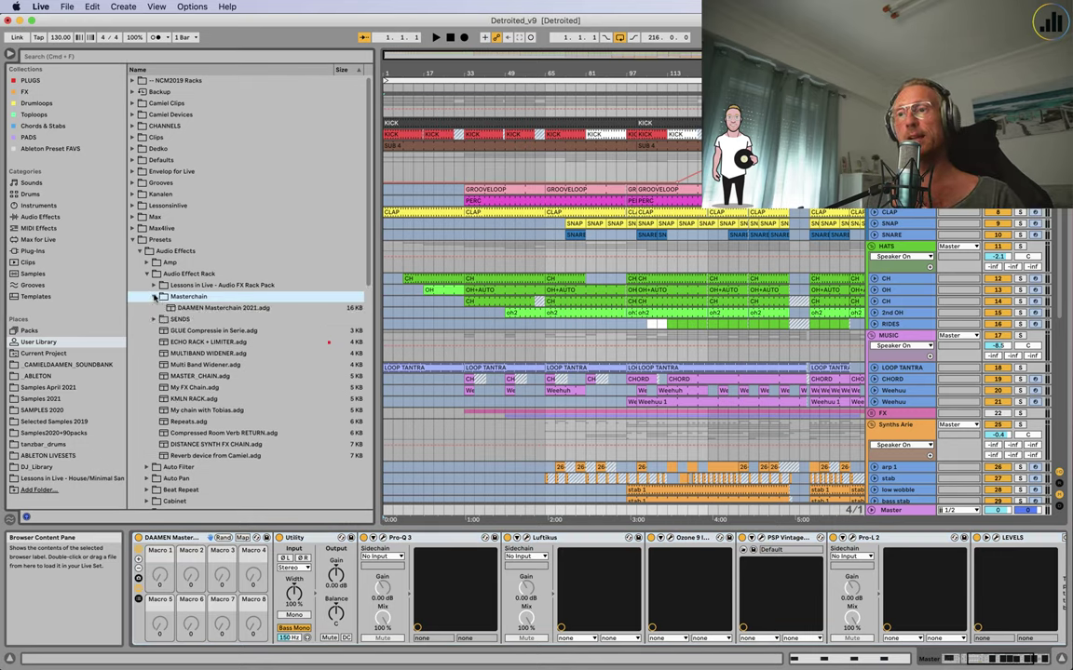
click(9, 53)
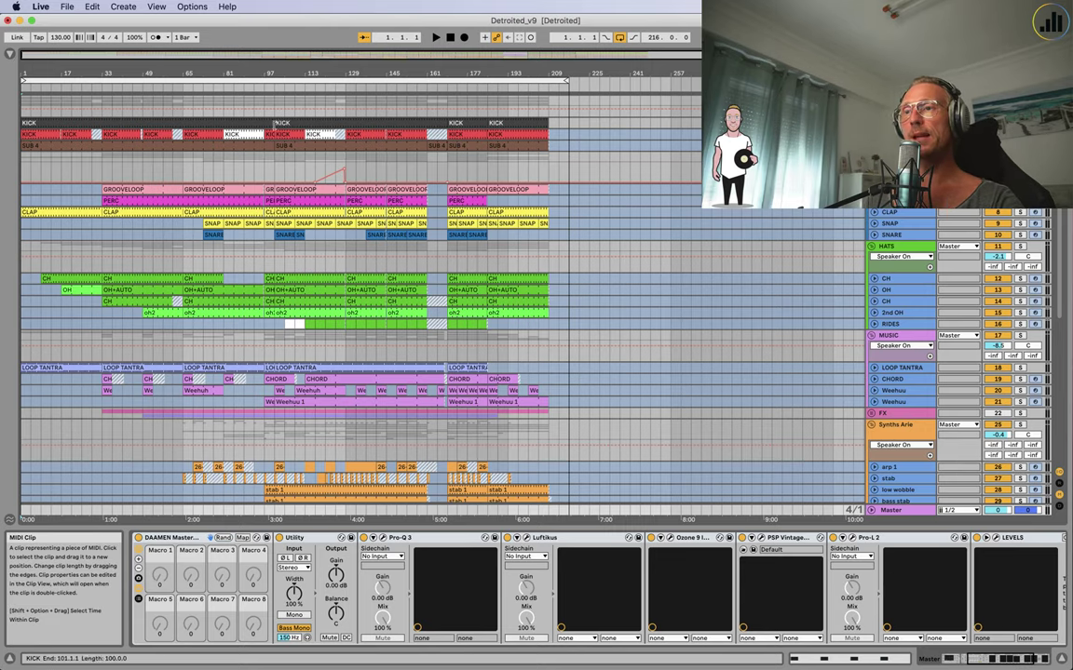
Select the KICK clip at bar 97 and show the mixer with the device chain beneath
click(273, 135)
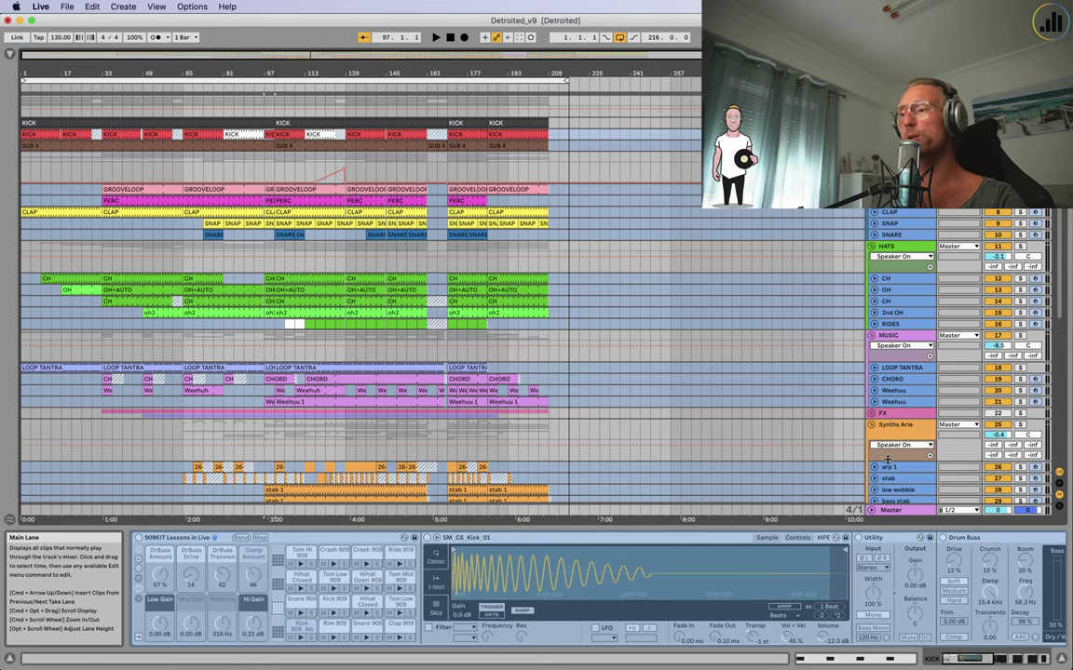
key(Tab)
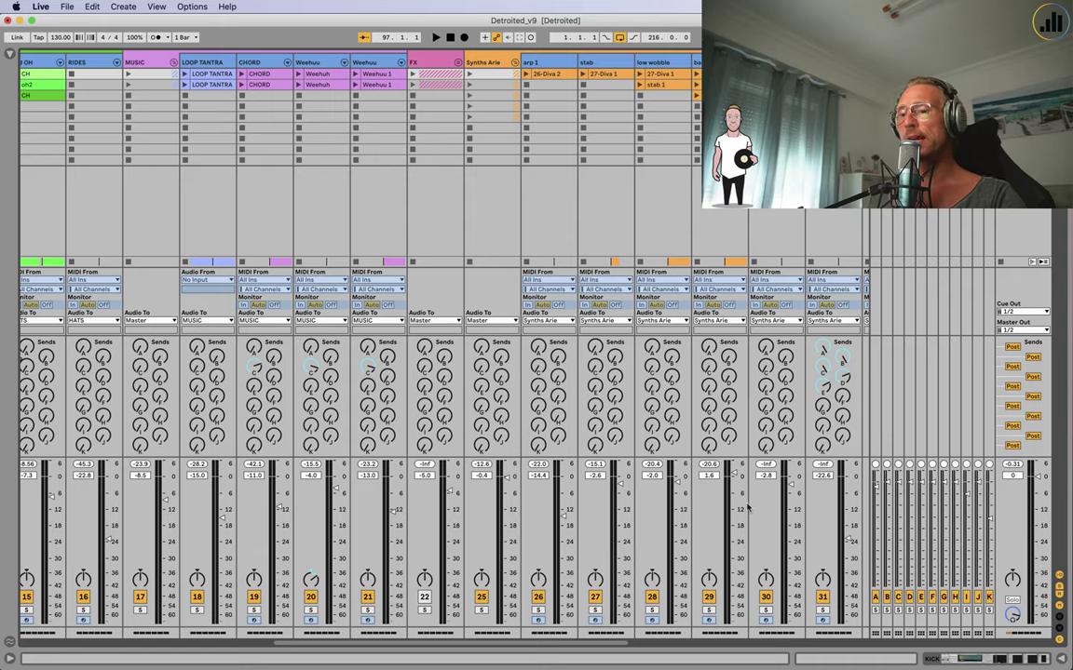
key(shift+Tab)
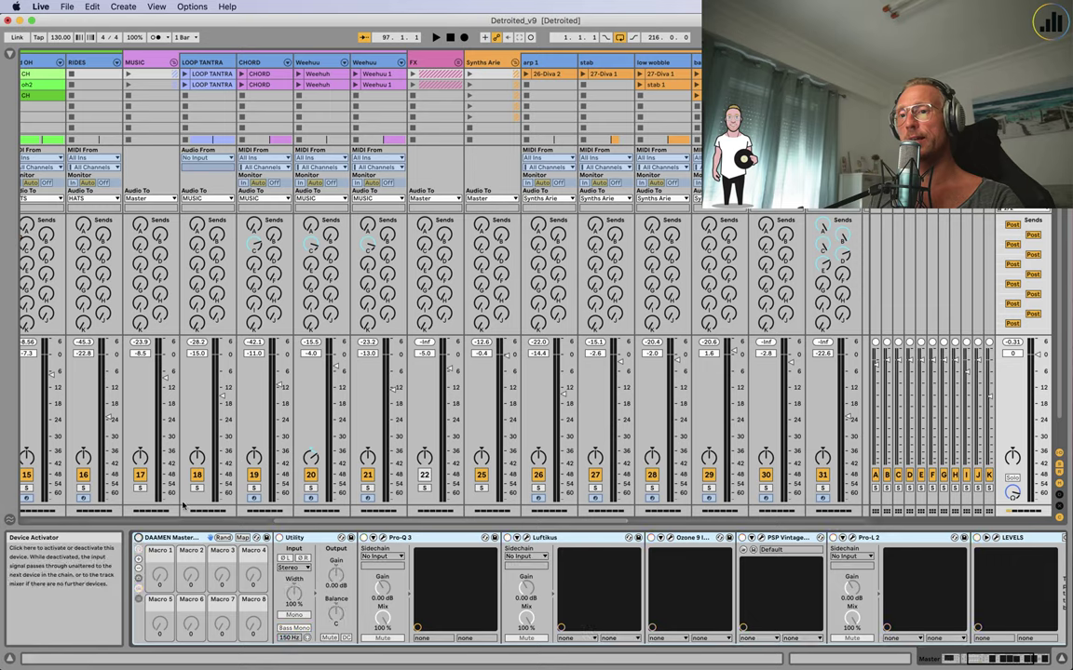
Play the project, reset the master's clipped peak readout, and return to the arrangement
key(space)
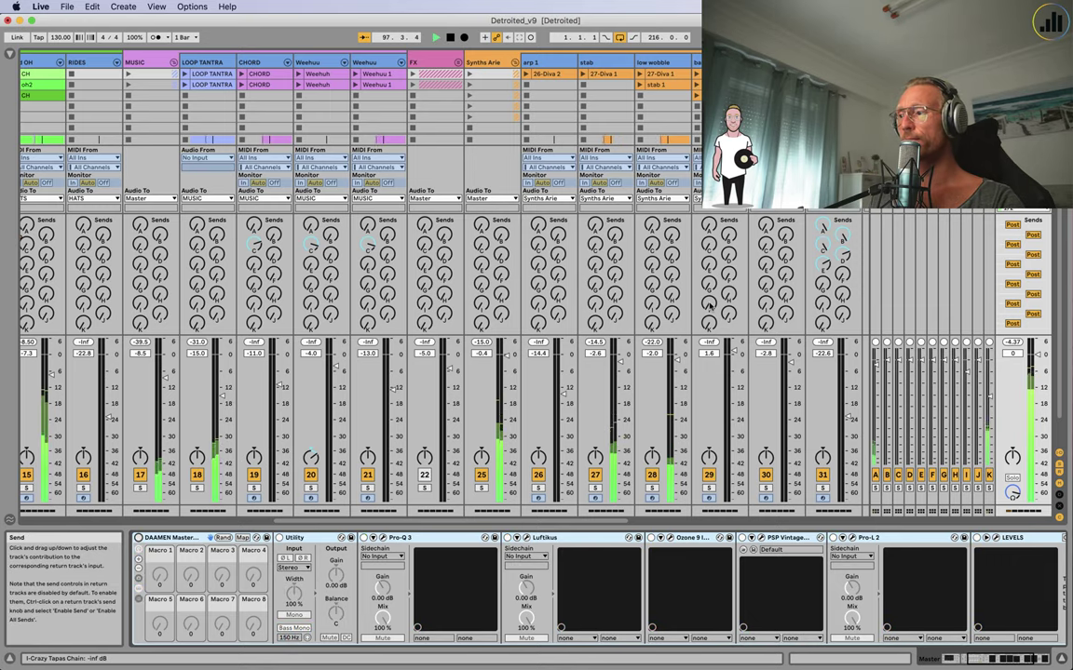
click(1010, 343)
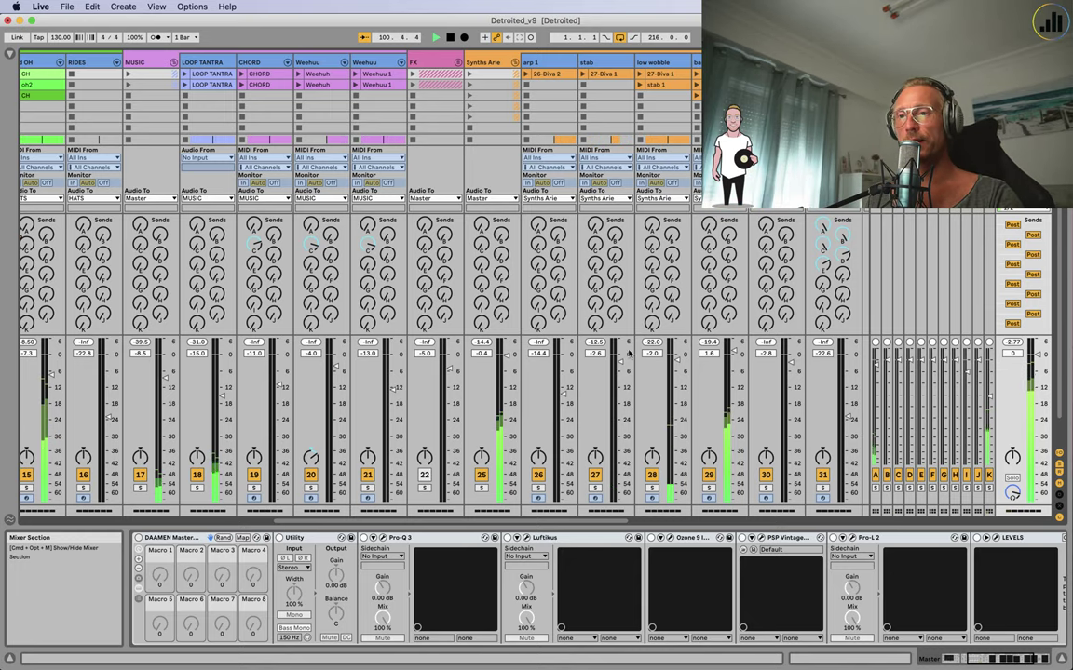
scroll(575, 371, right, 5)
scroll(575, 370, left, 15)
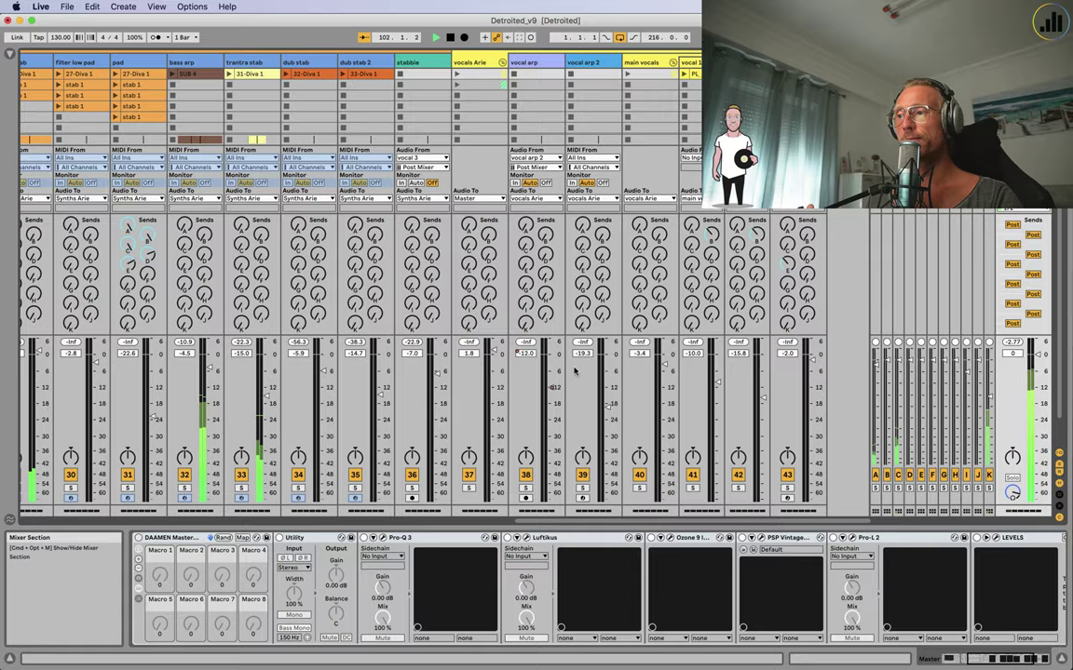
scroll(576, 371, left, 1)
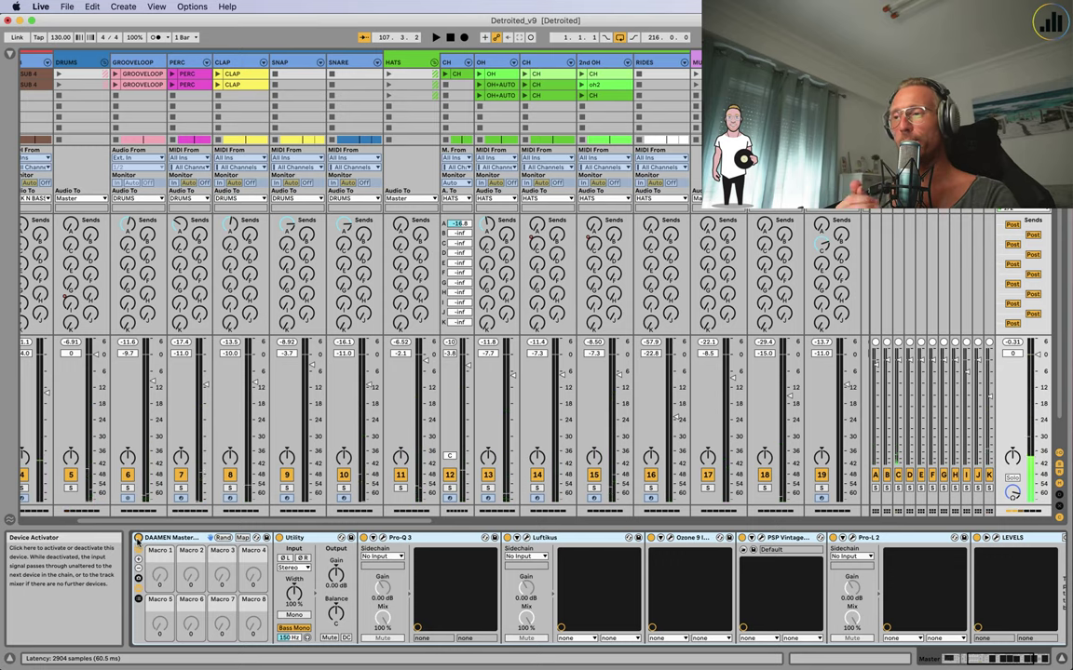
key(Tab)
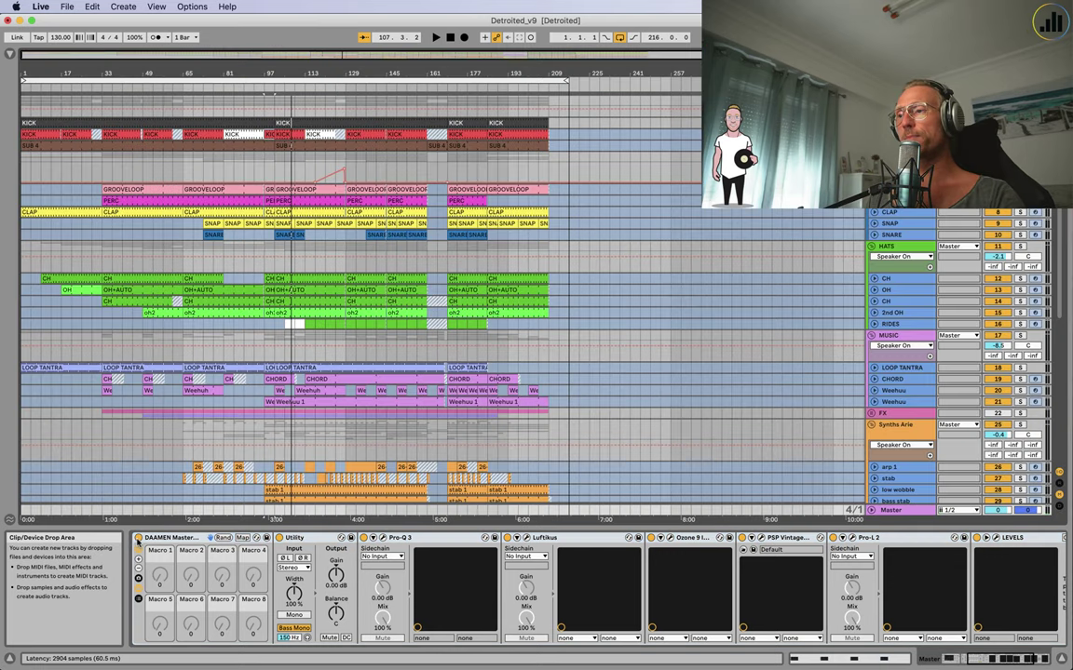
Lower the Pro-Q 3 brickwall low cut to about 36.6 Hz and close the equaliser
click(382, 540)
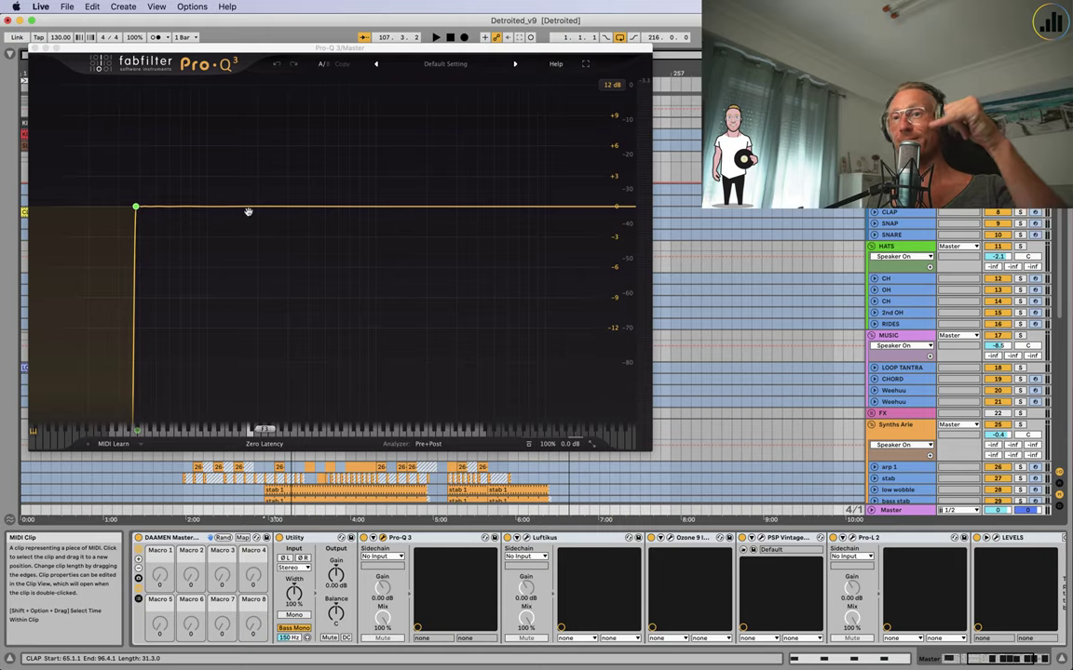
mouse_move(135, 209)
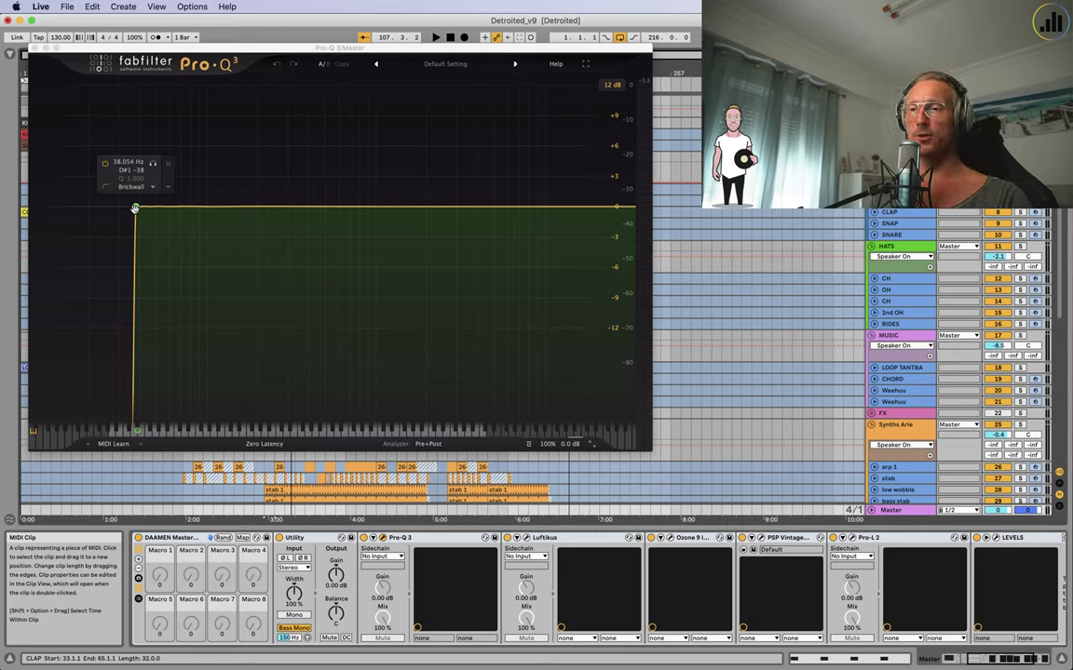
mouse_move(135, 209)
mouse_down()
mouse_move(101, 207)
mouse_move(133, 214)
mouse_up()
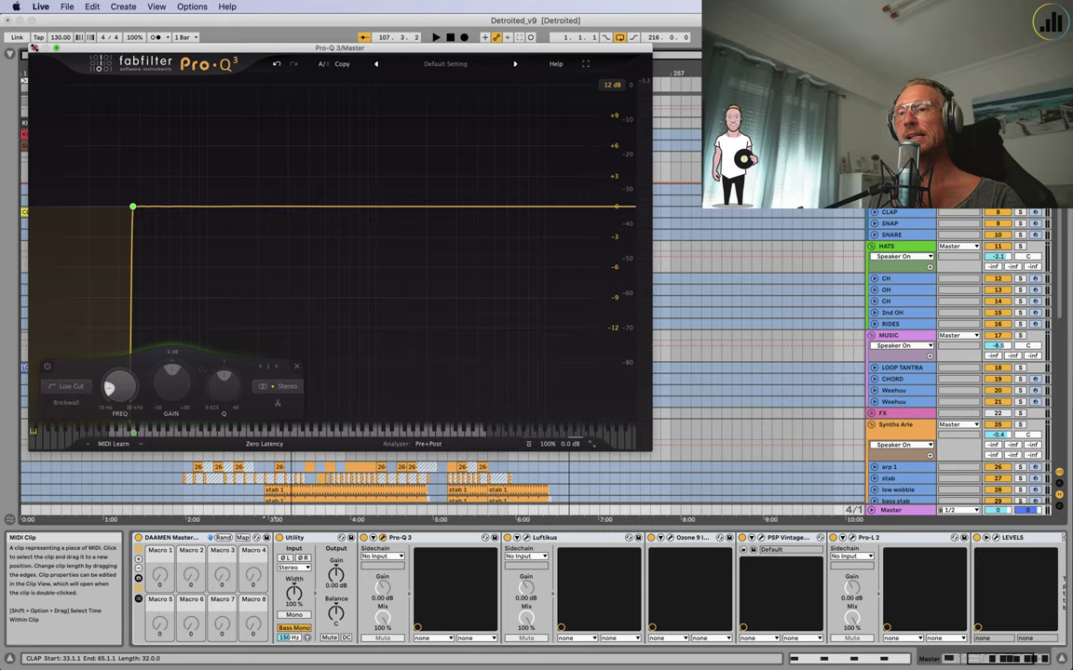
mouse_move(133, 208)
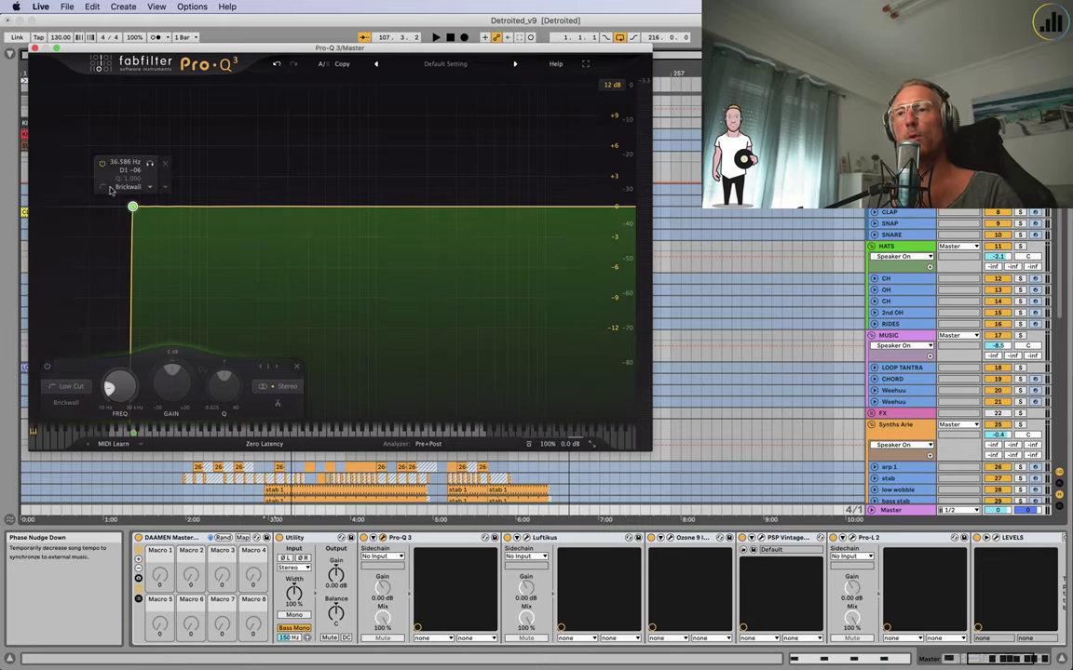
click(34, 48)
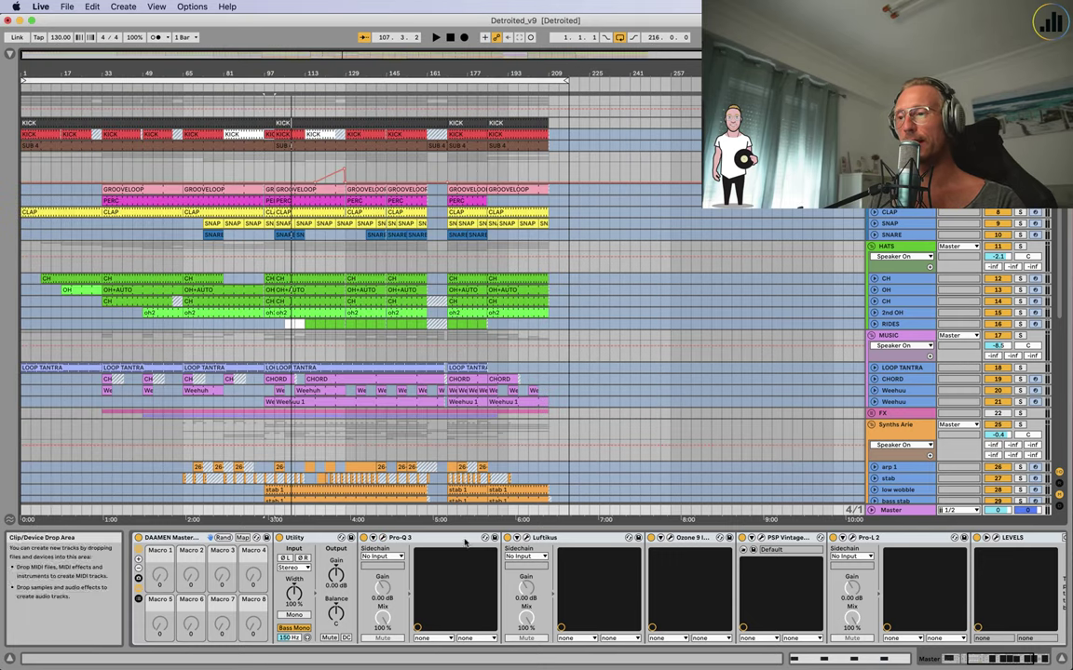
Raise the Luftikus 10k high boost to 2.90 while auditioning, then close its window
click(527, 539)
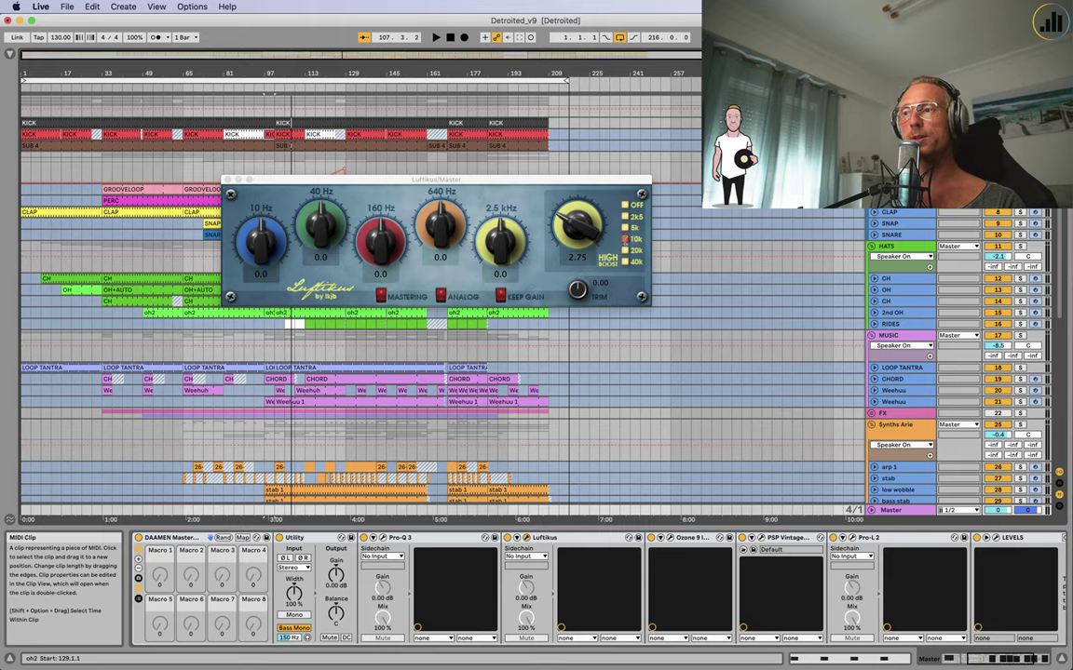
key(space)
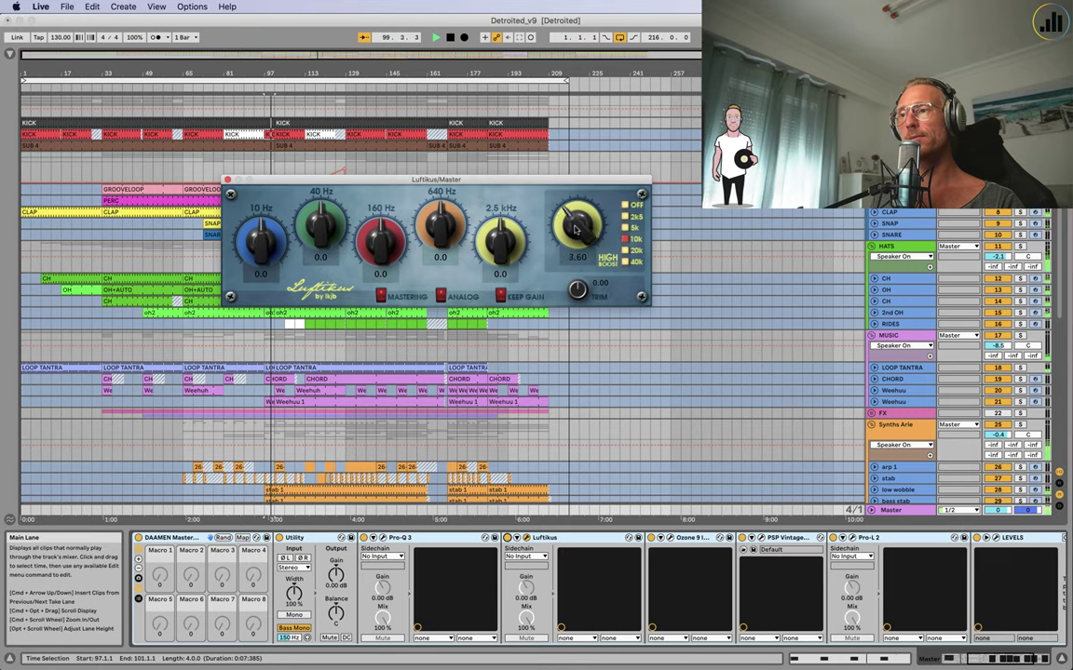
mouse_move(578, 224)
mouse_down()
mouse_move(578, 196)
mouse_move(578, 238)
mouse_up()
key(space)
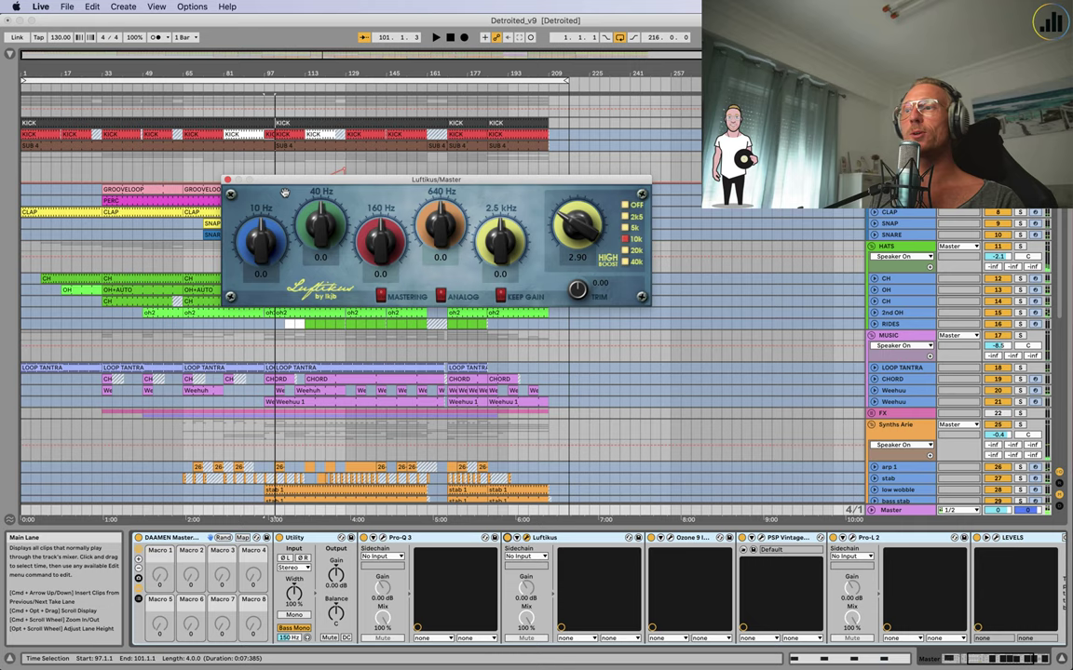
click(227, 179)
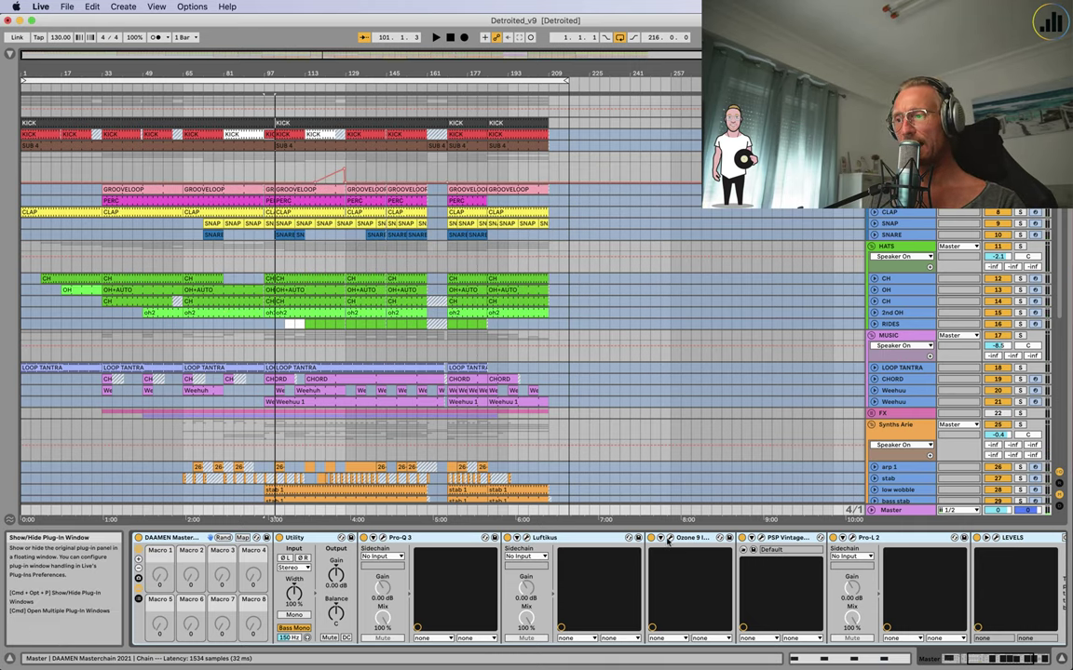
click(668, 538)
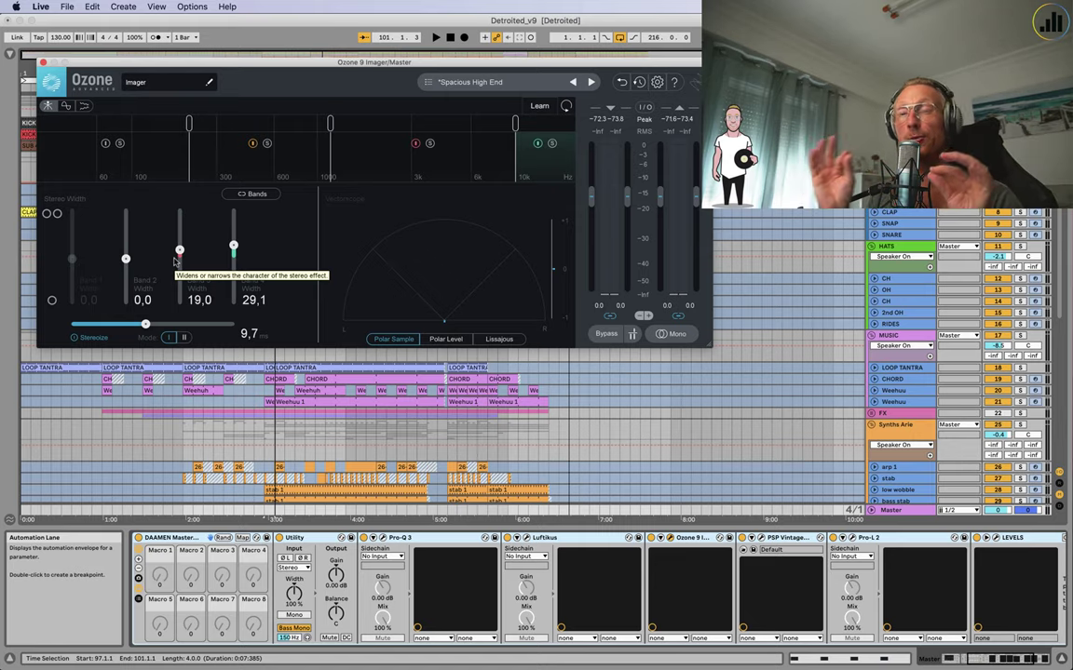
click(42, 64)
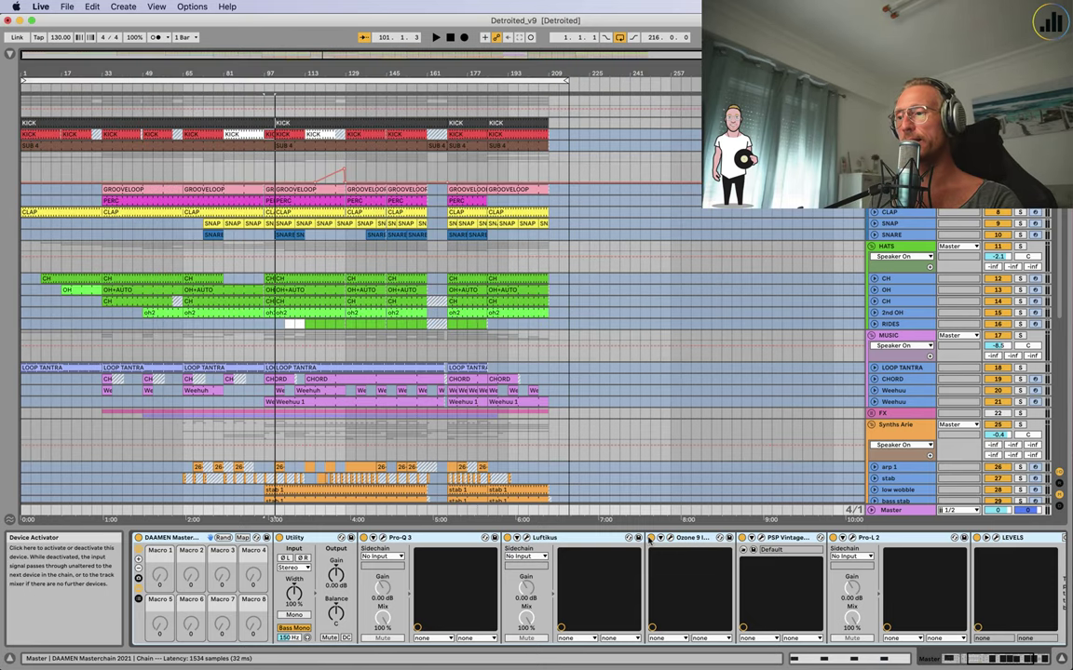
key(space)
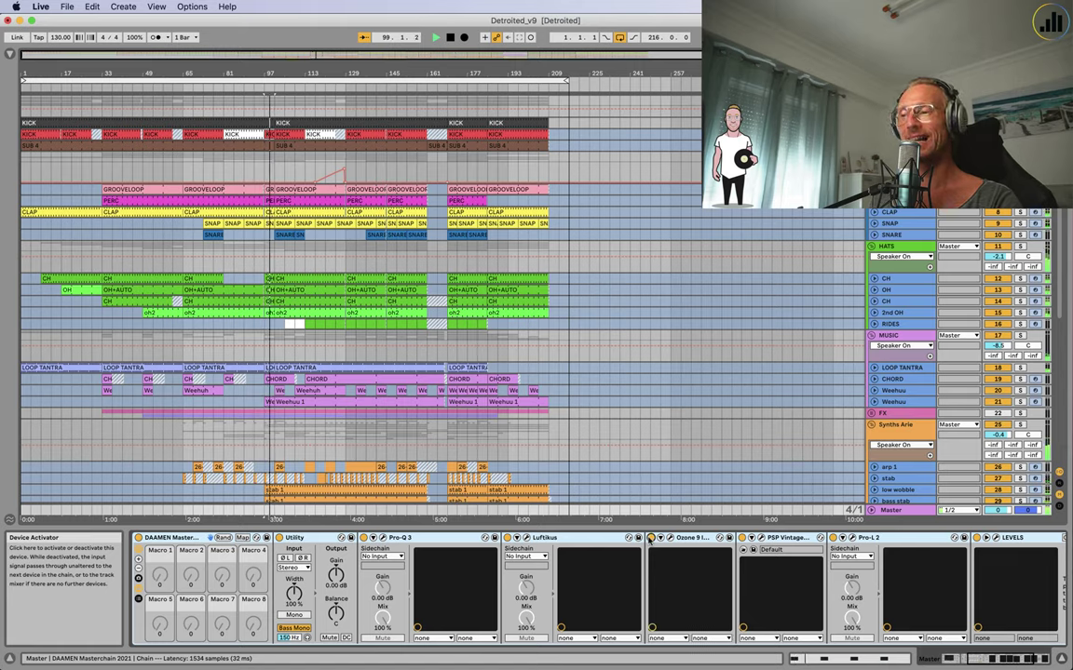
click(650, 539)
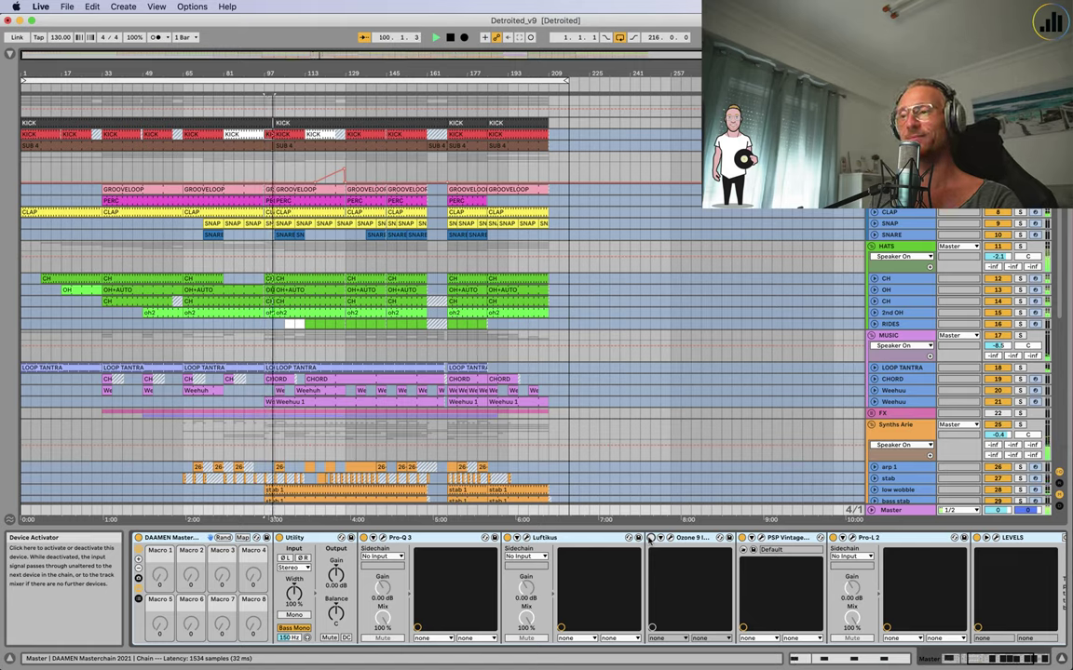
click(650, 539)
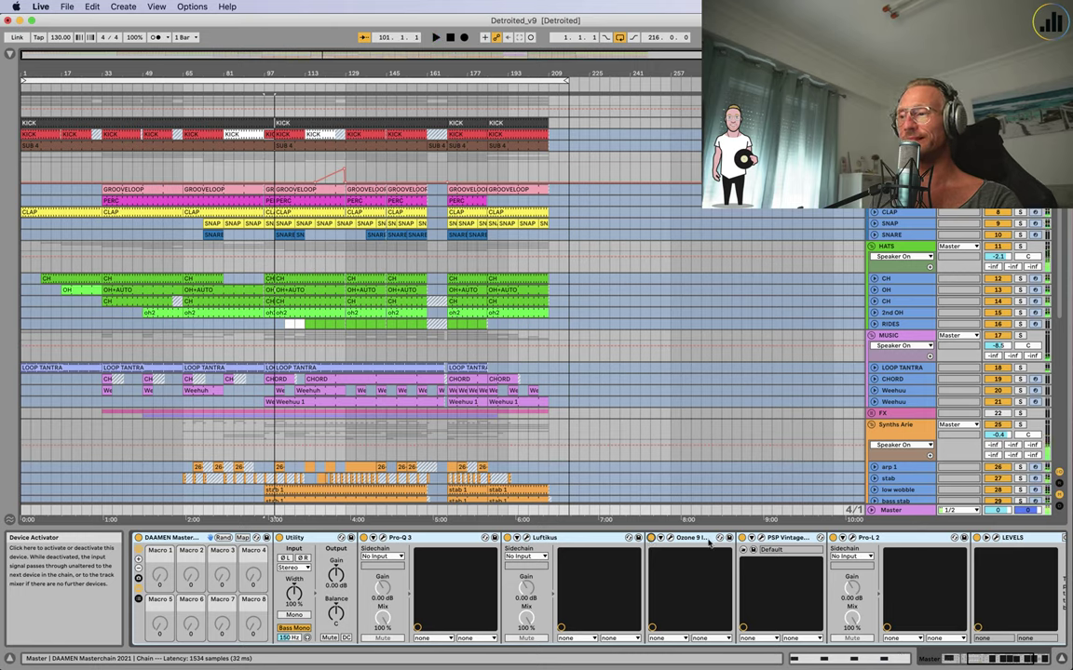
click(752, 539)
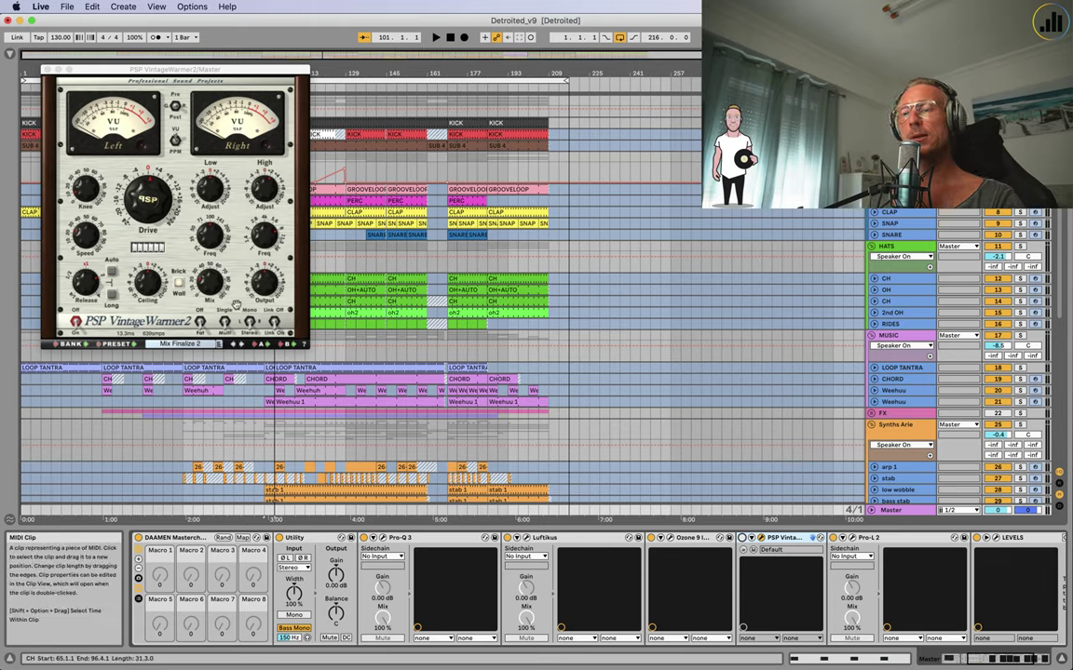
mouse_move(147, 198)
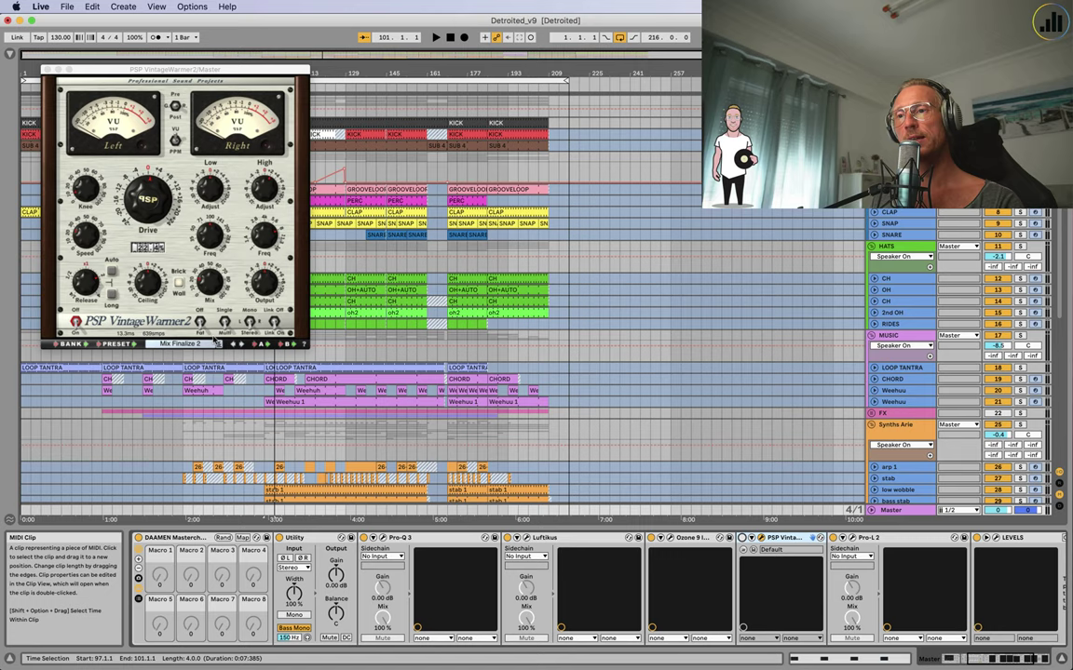
click(198, 330)
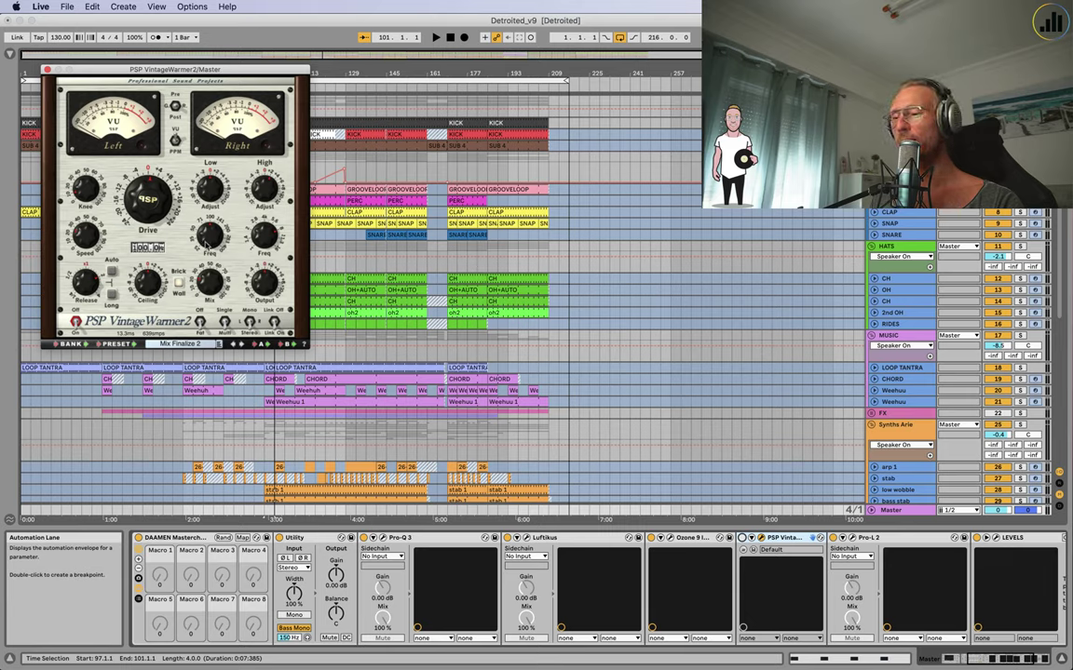
key(space)
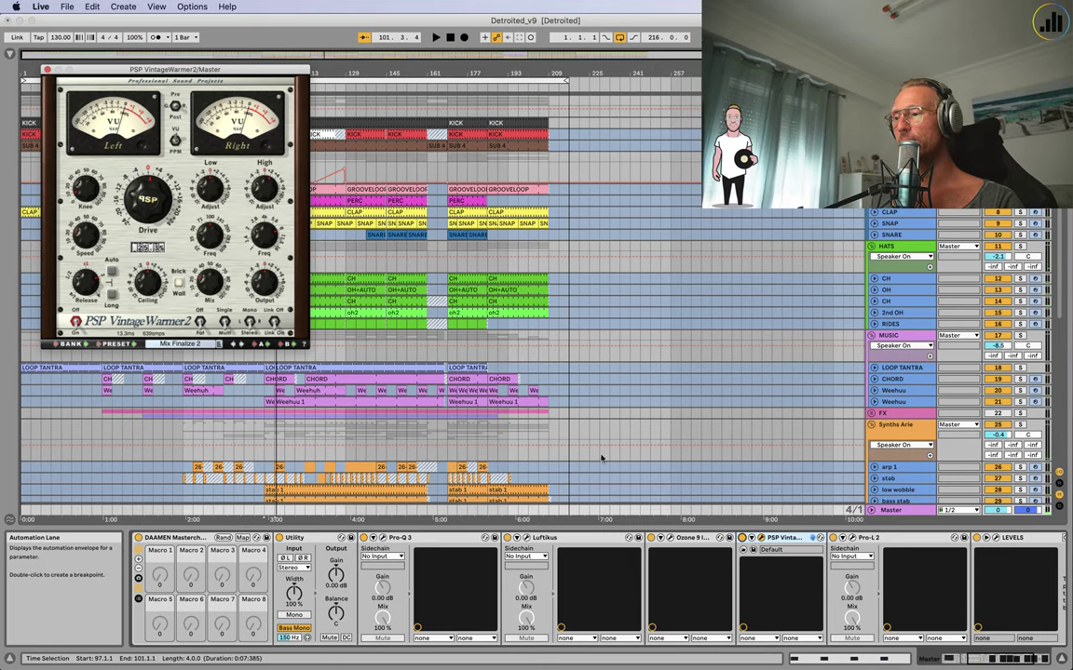
click(46, 68)
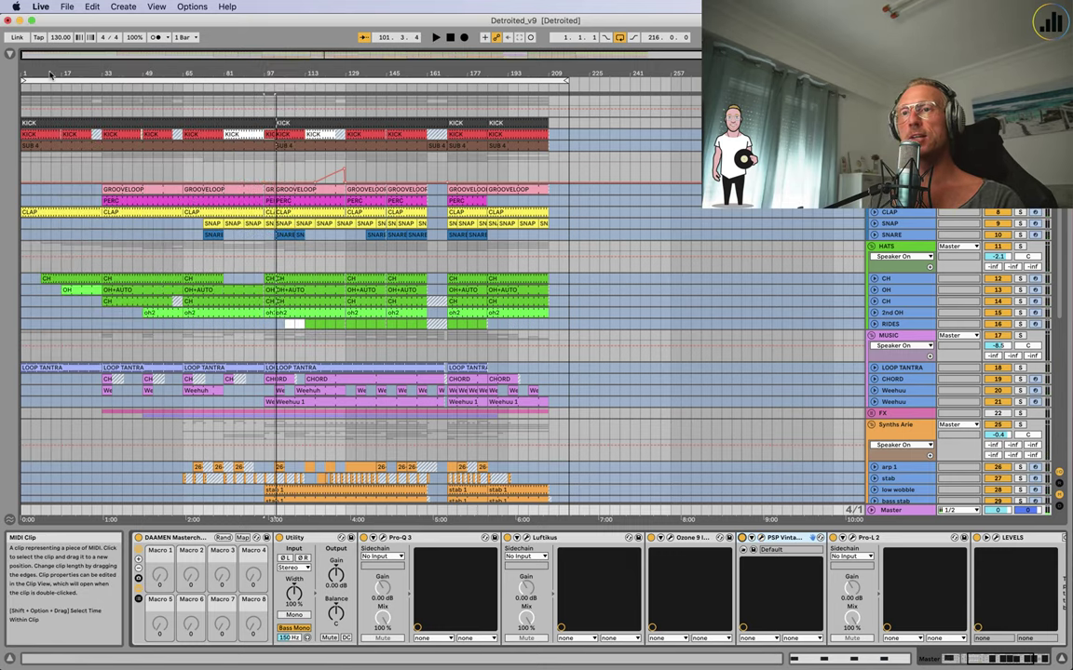
Audition the master through the Pro-L 2 limiter, then switch to the LEVELS meter window
click(850, 540)
key(space)
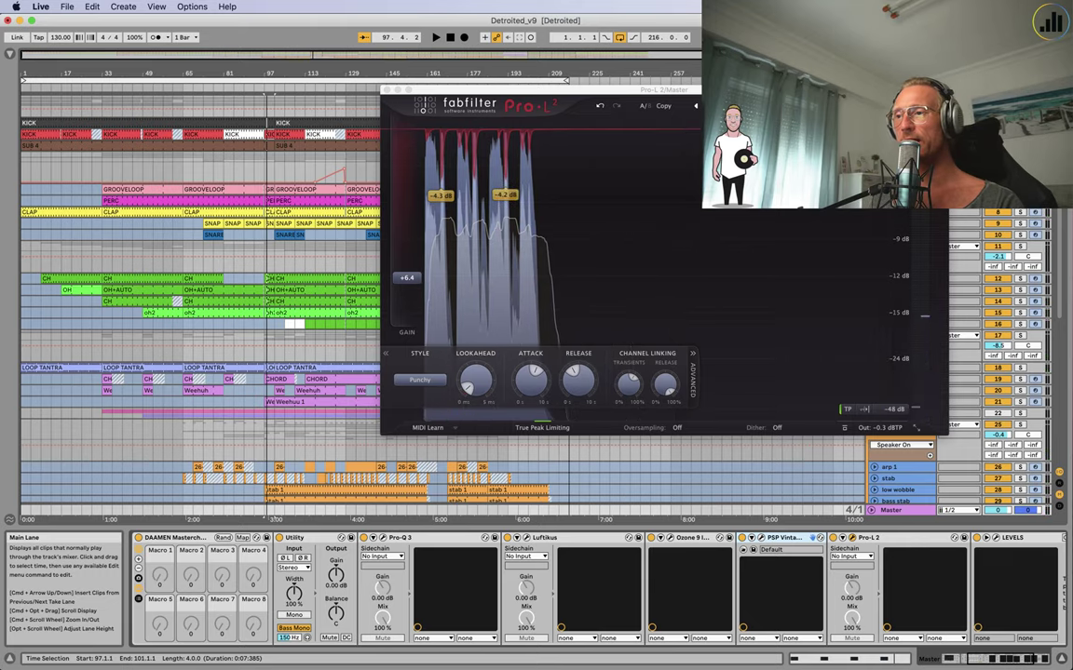
key(space)
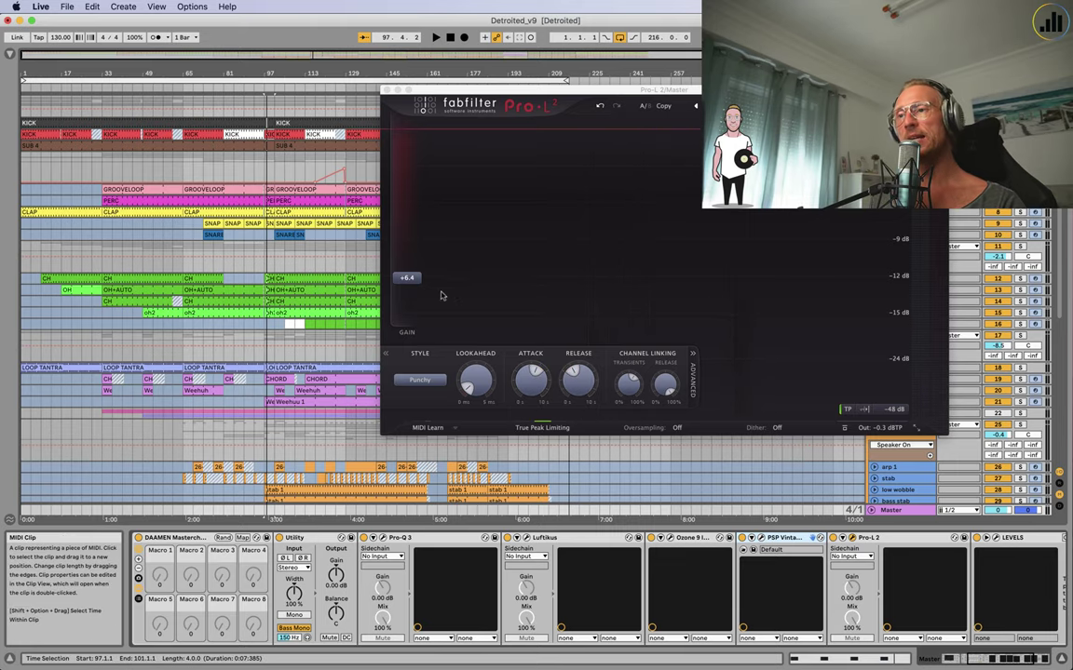
key(space)
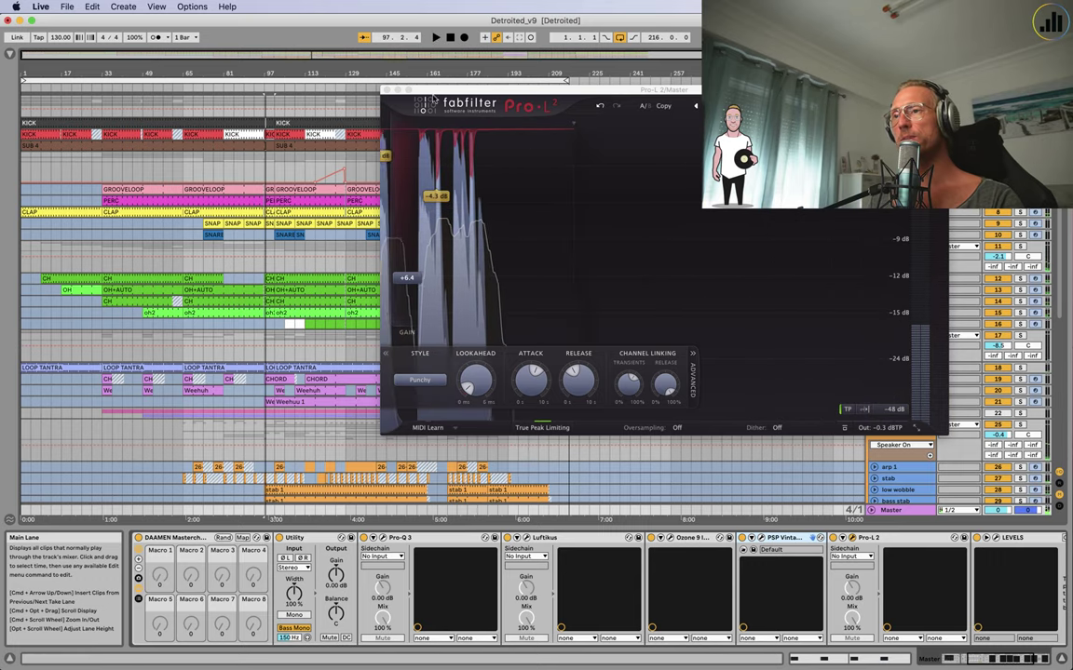
key(super+alt+p)
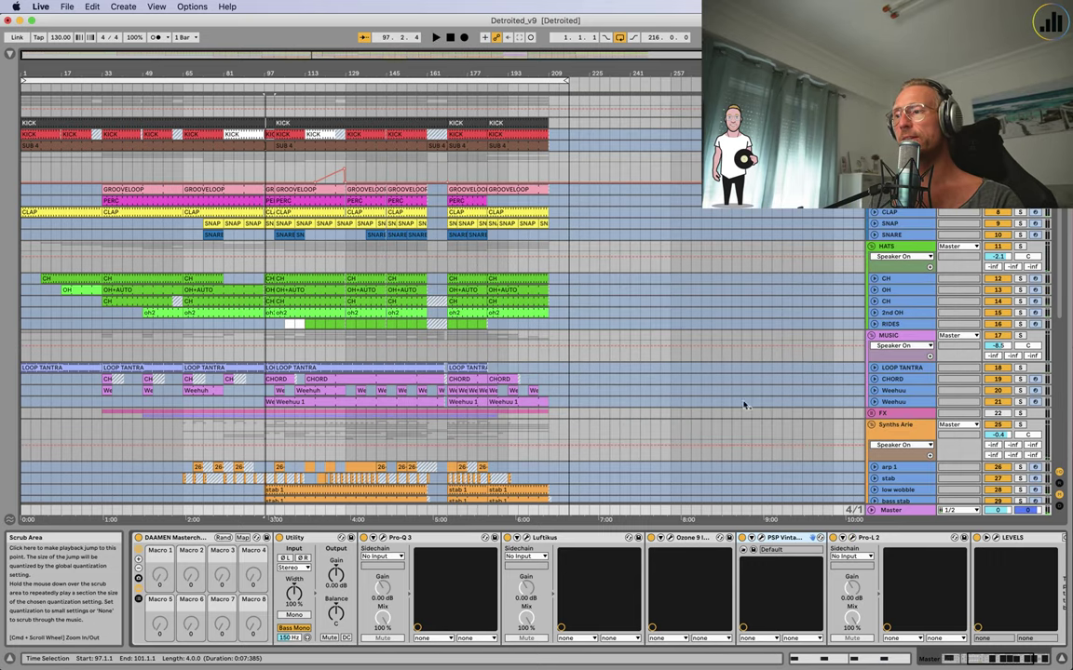
click(997, 539)
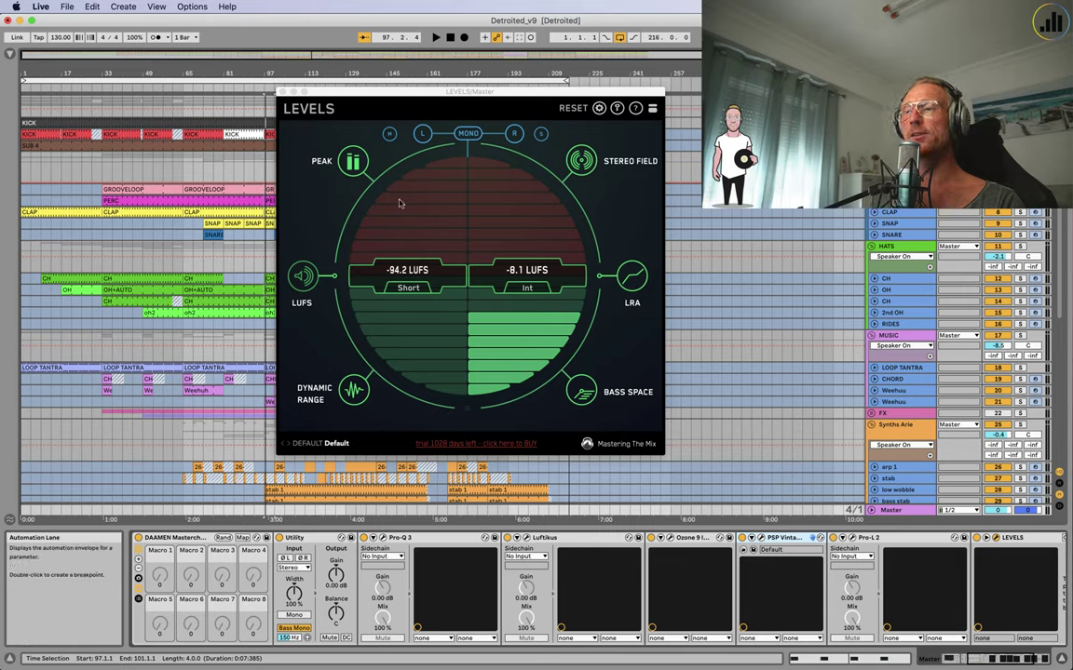
During playback, cycle LEVELS through loudness range, stereo, peak, LUFS and dynamic range, ending on Bass Space
key(space)
click(633, 276)
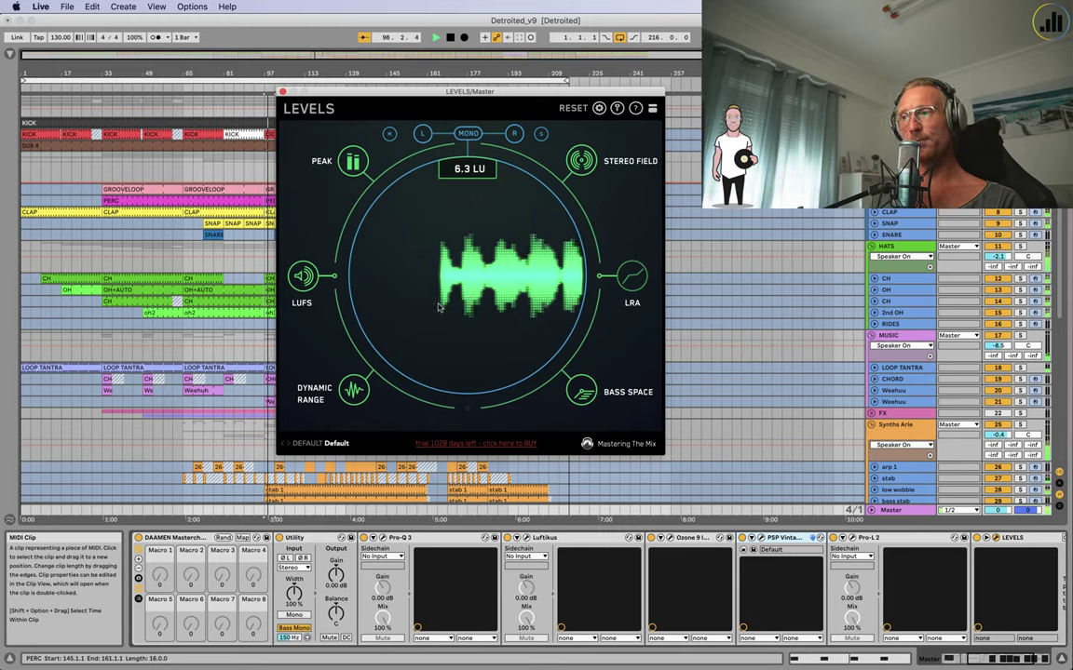
click(580, 161)
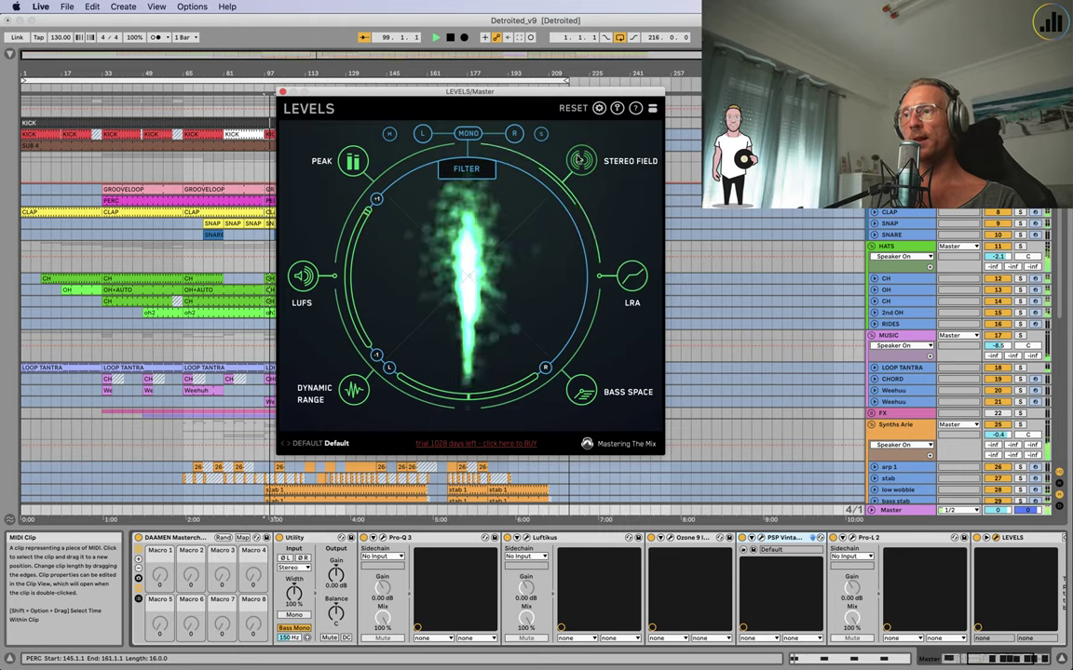
click(353, 161)
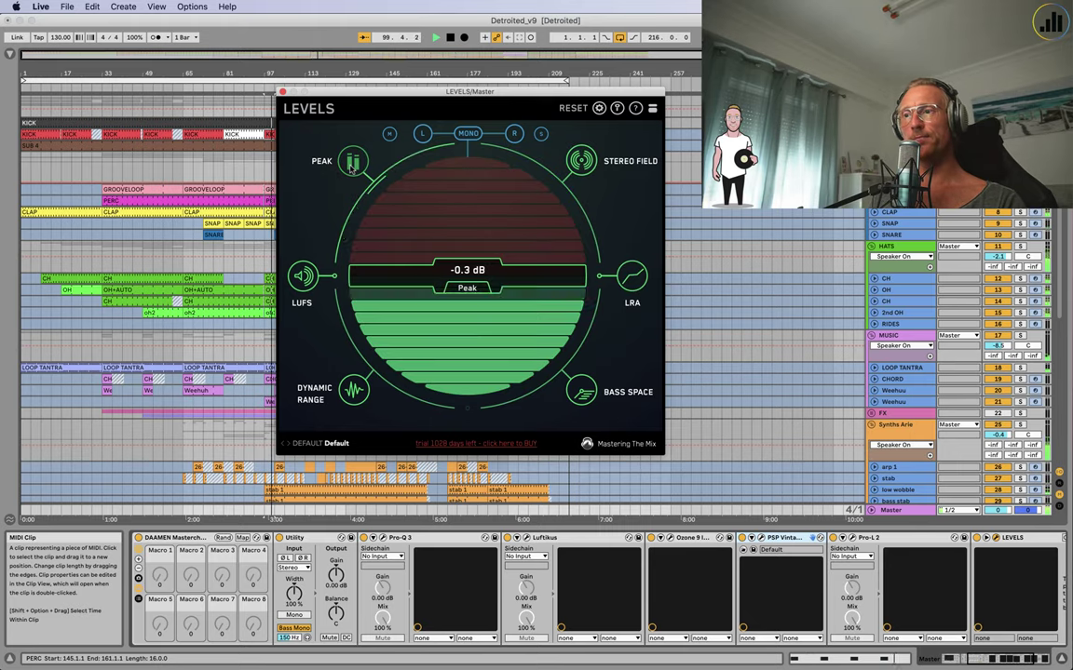
click(303, 275)
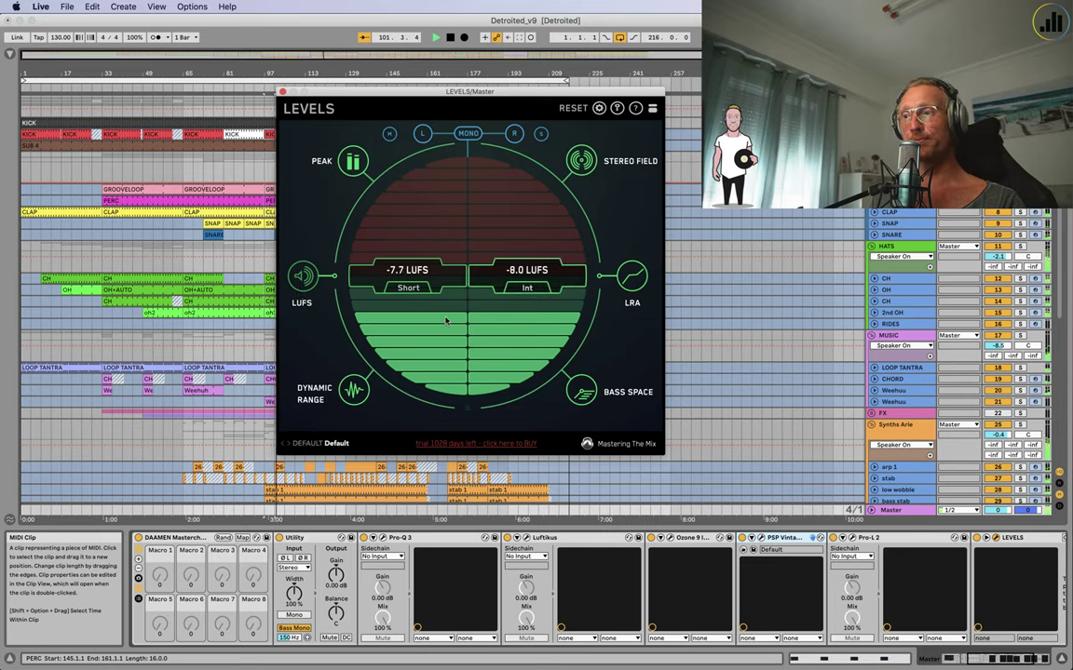
click(365, 388)
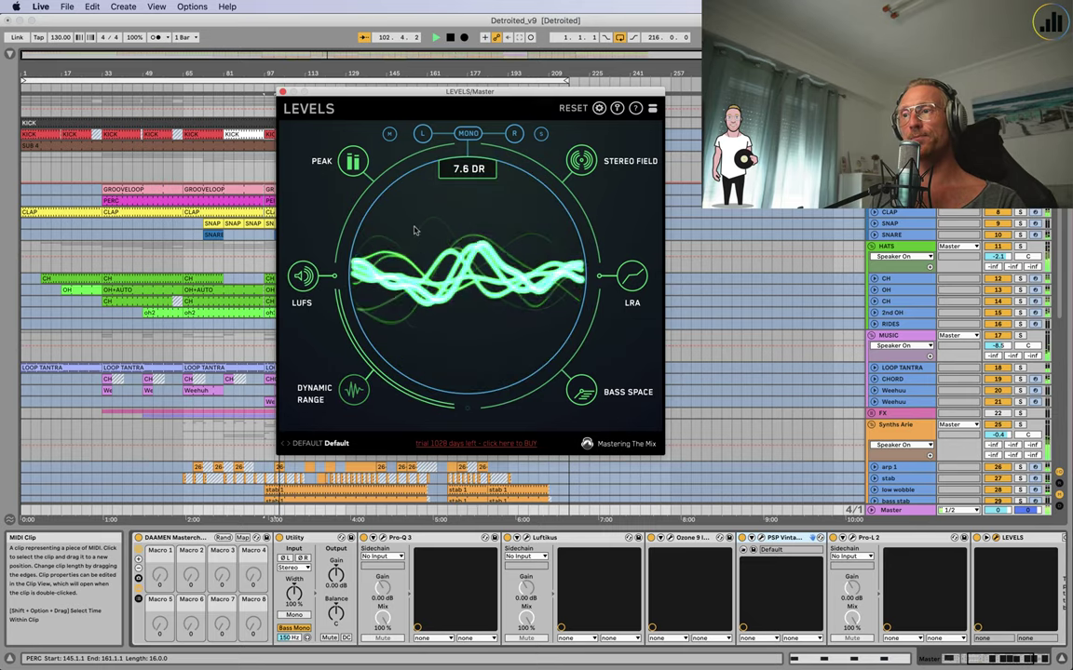
click(582, 391)
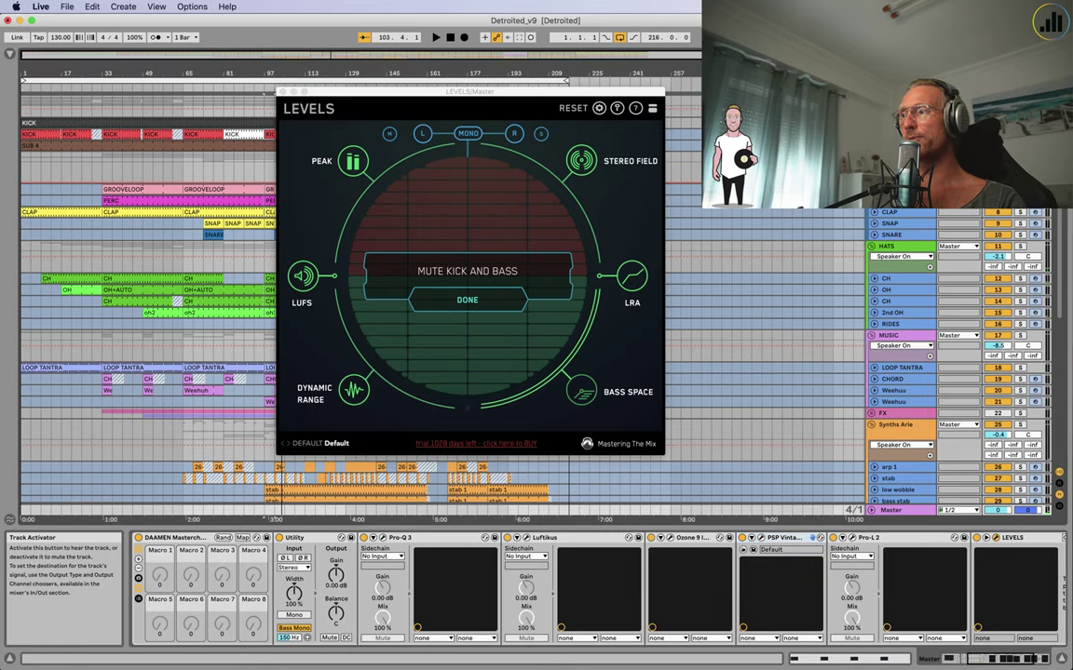
Dismiss the mute prompt and check the bass bands during playback
key(space)
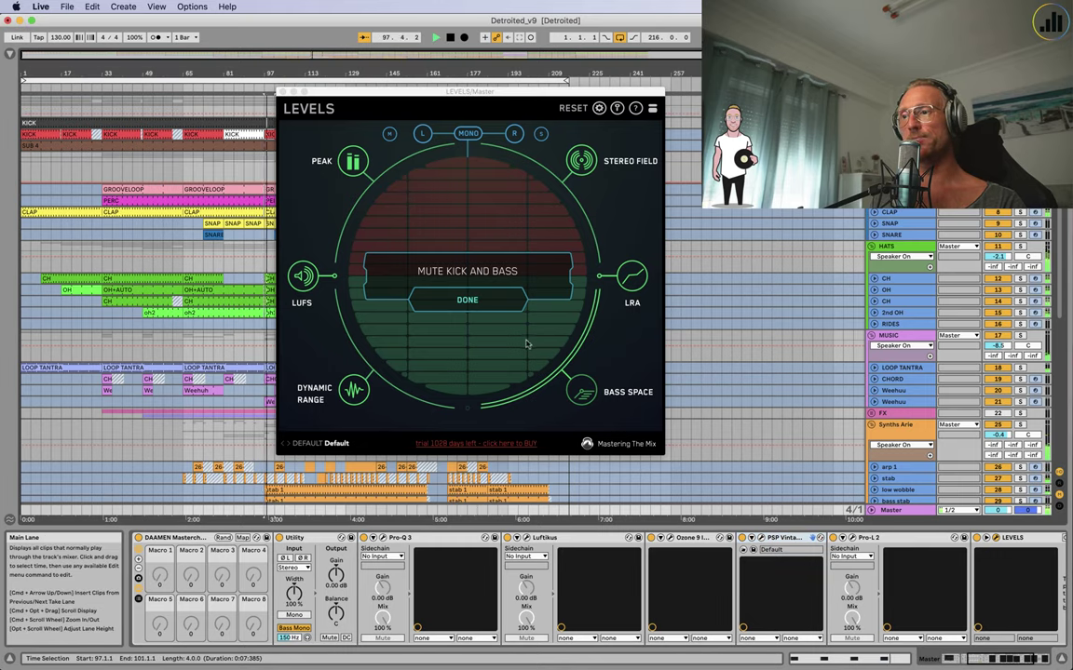
click(474, 303)
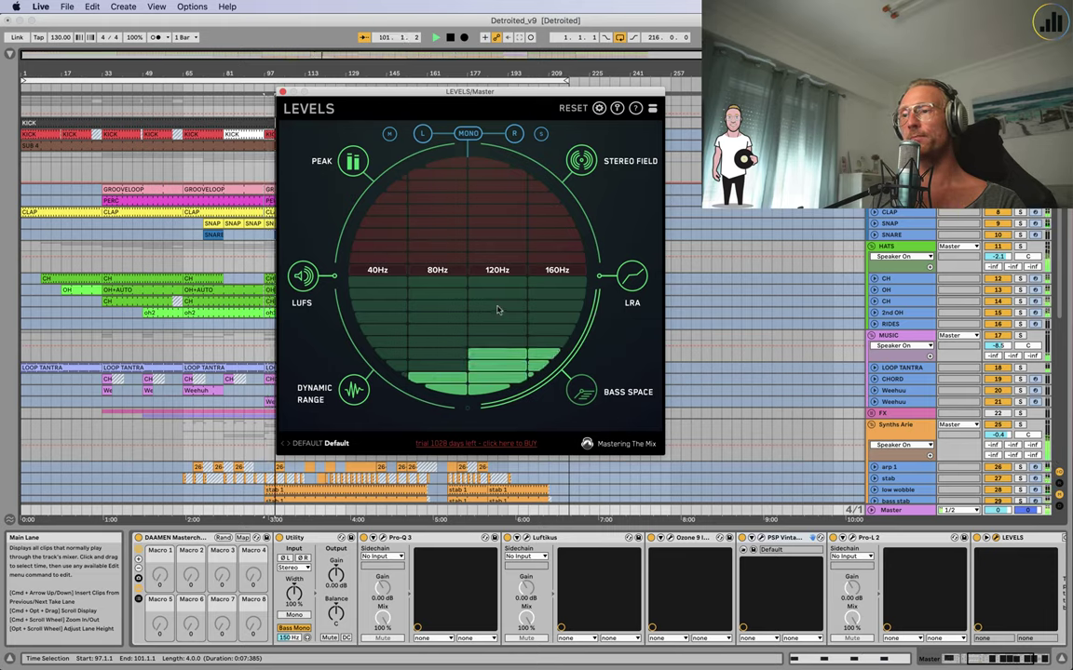
key(space)
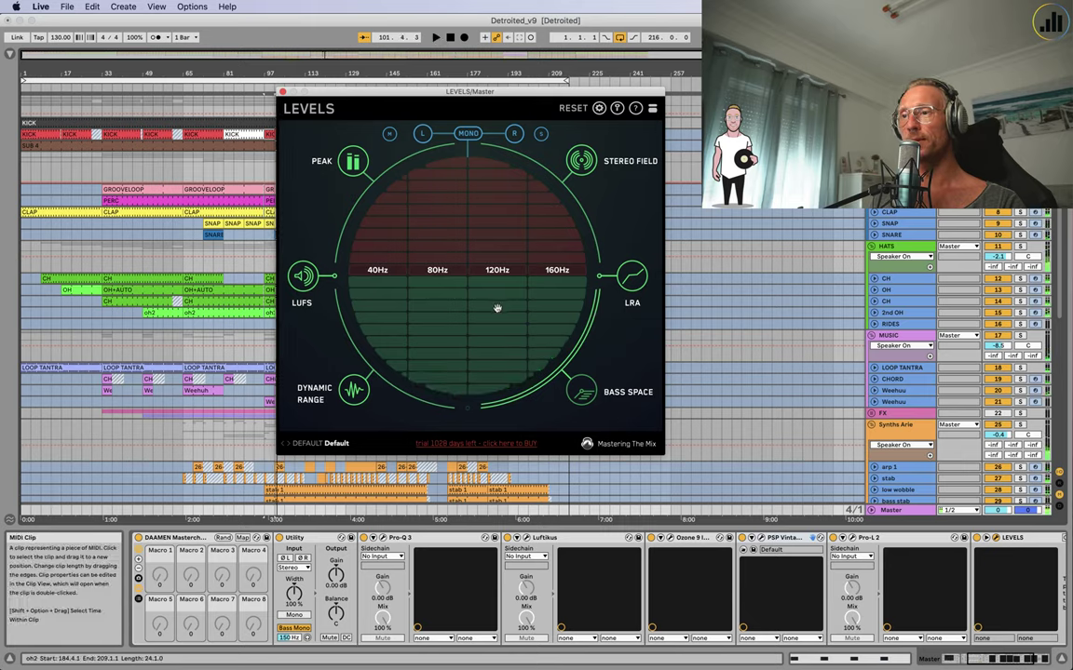
click(270, 280)
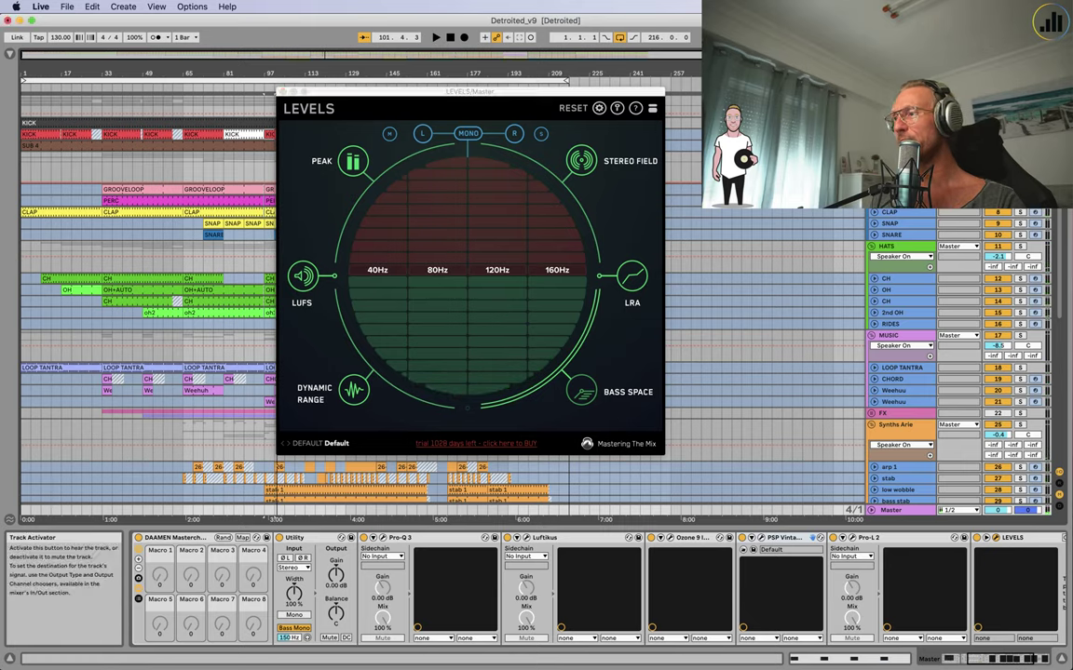
Read the 6.3 LU loudness range, then the LUFS view at -8.4 LUFS integrated
click(633, 275)
key(space)
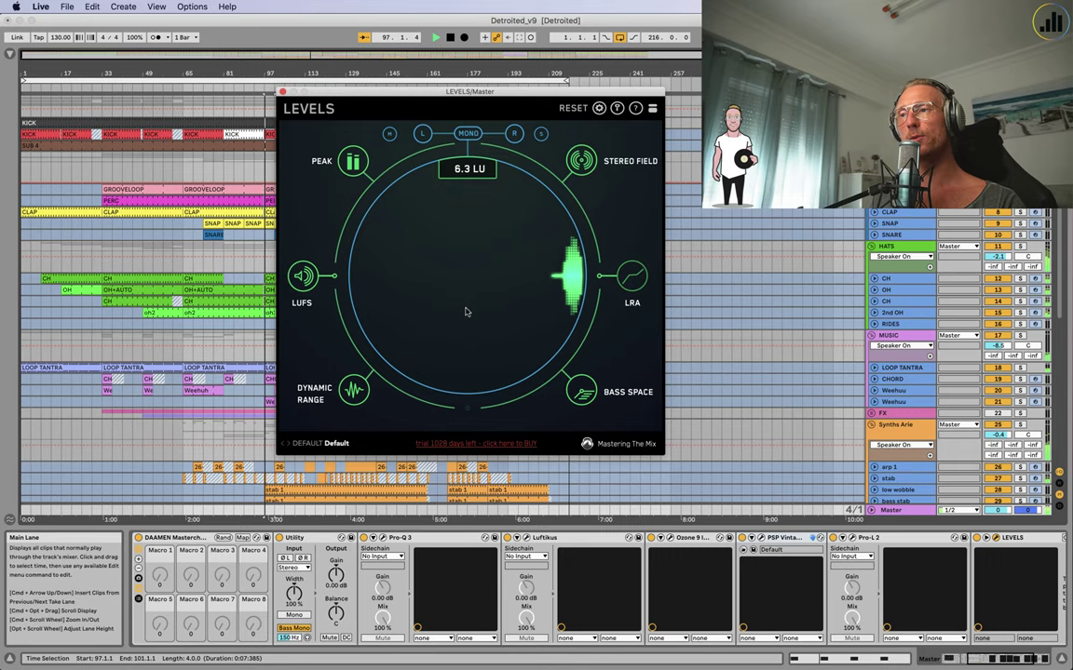
key(space)
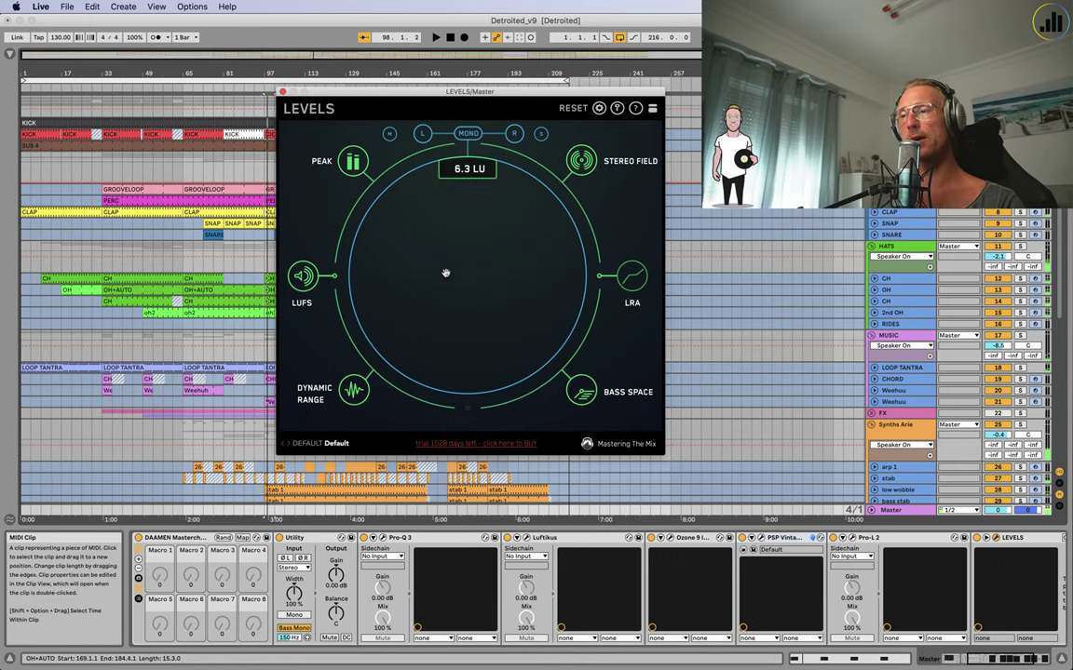
click(303, 287)
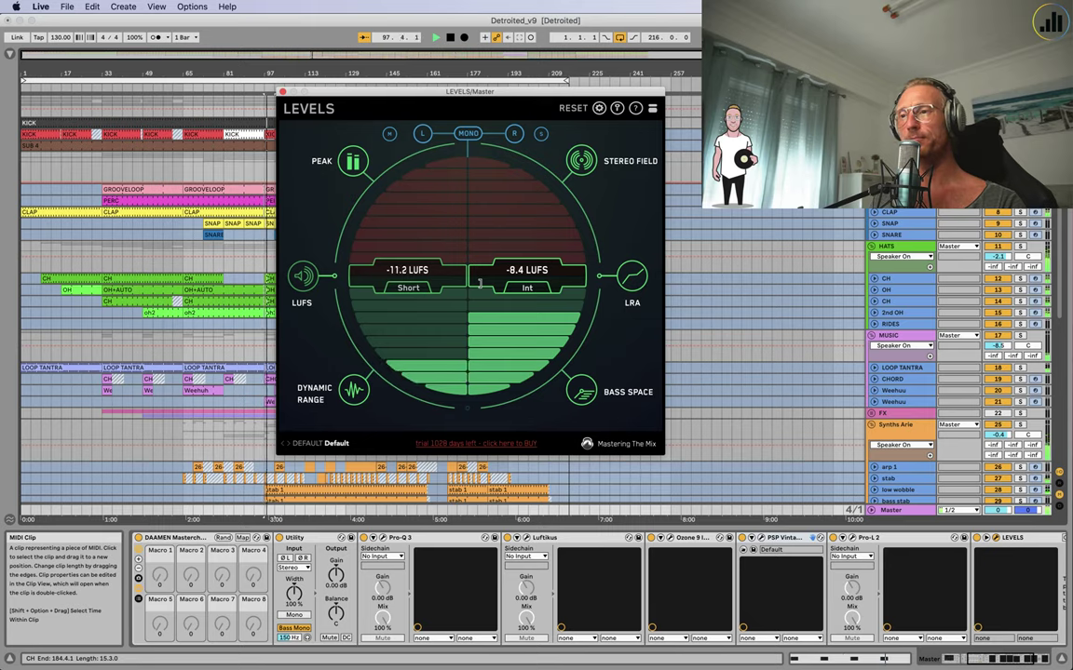
key(space)
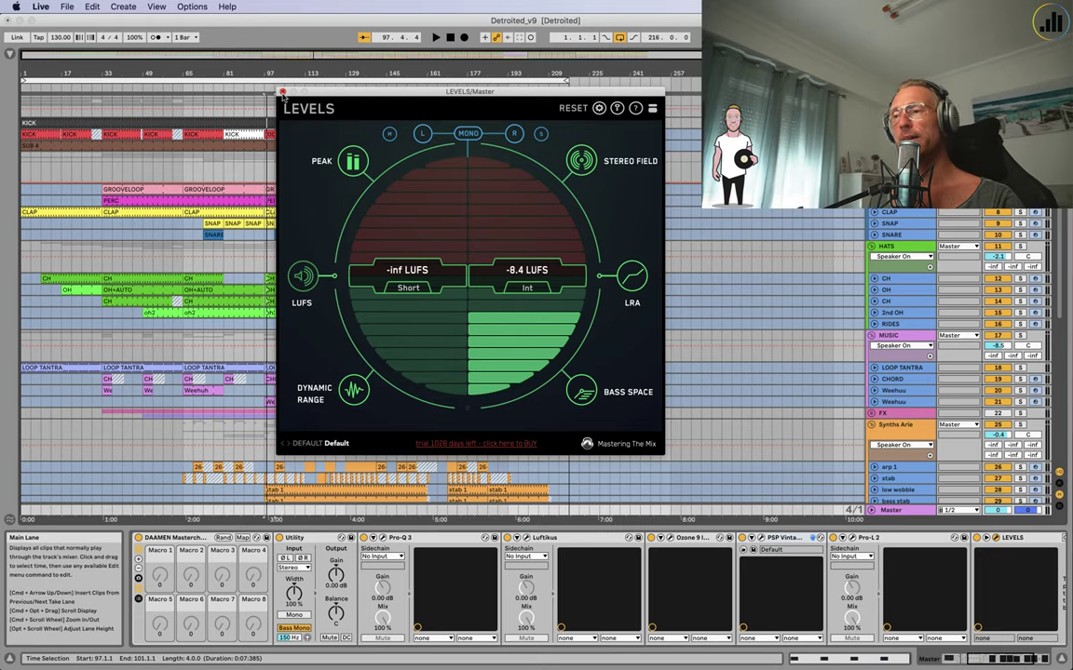
click(282, 93)
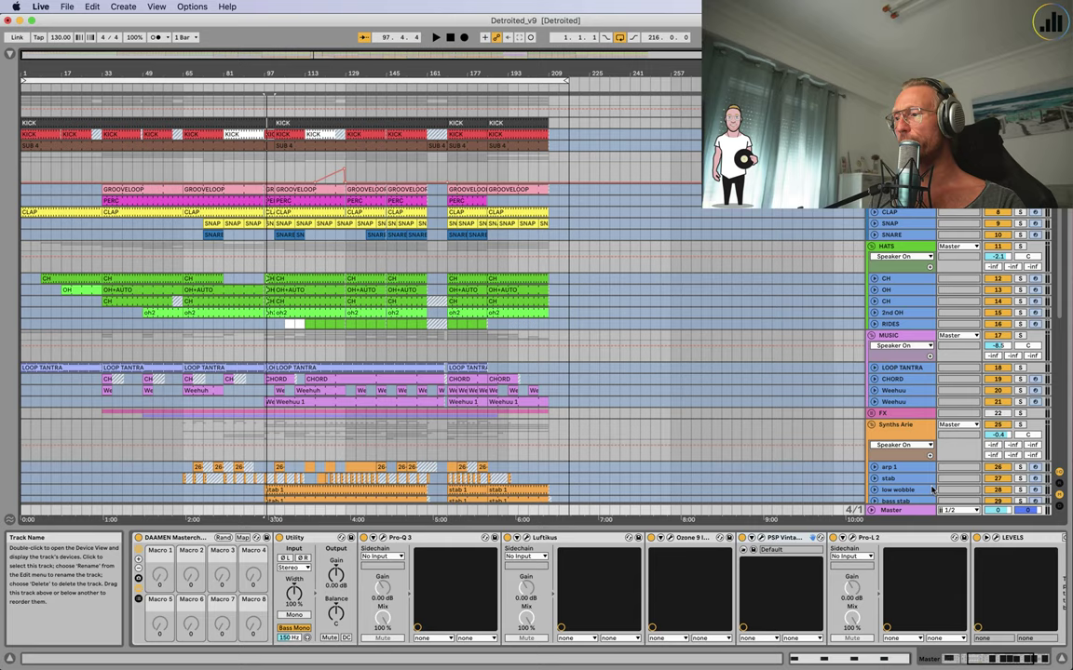
scroll(998, 549, right, 5)
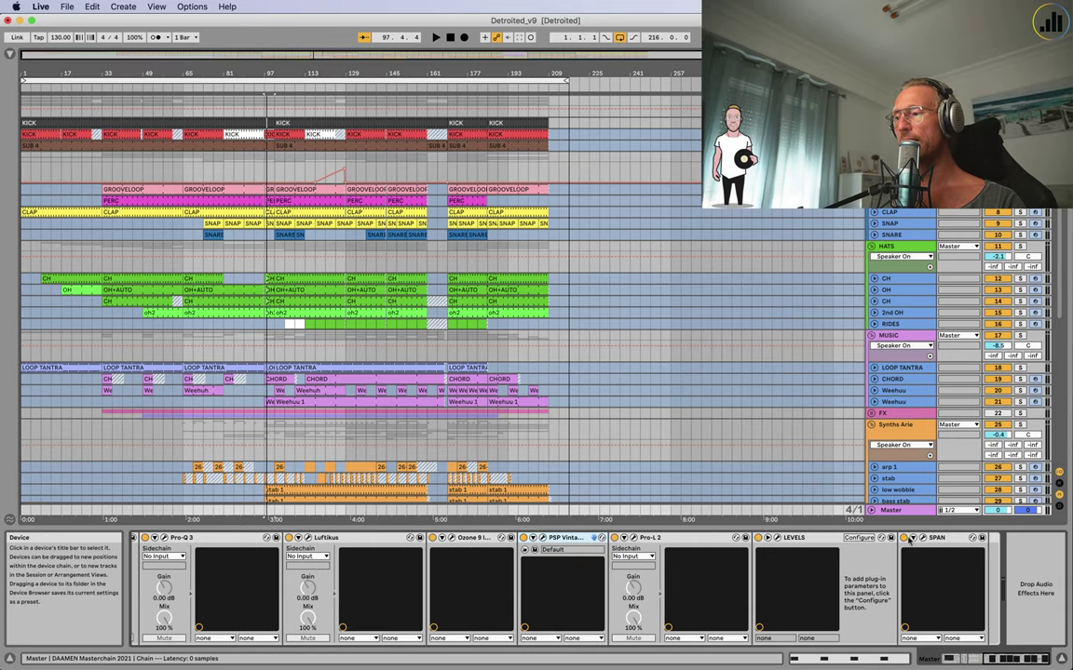
click(910, 538)
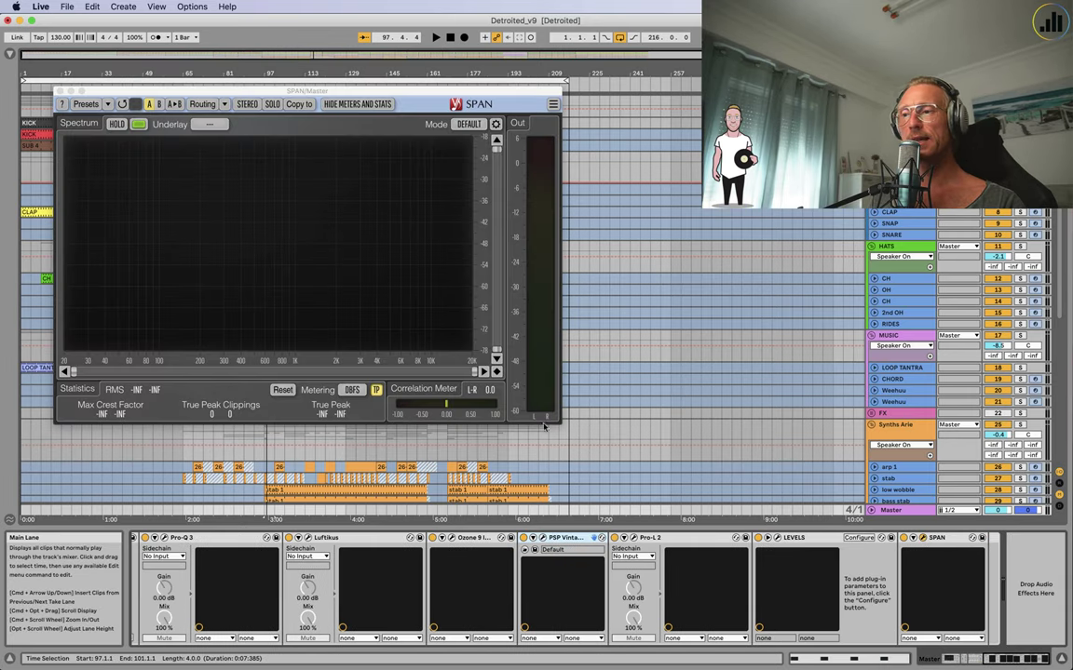
drag(554, 424, 694, 480)
key(space)
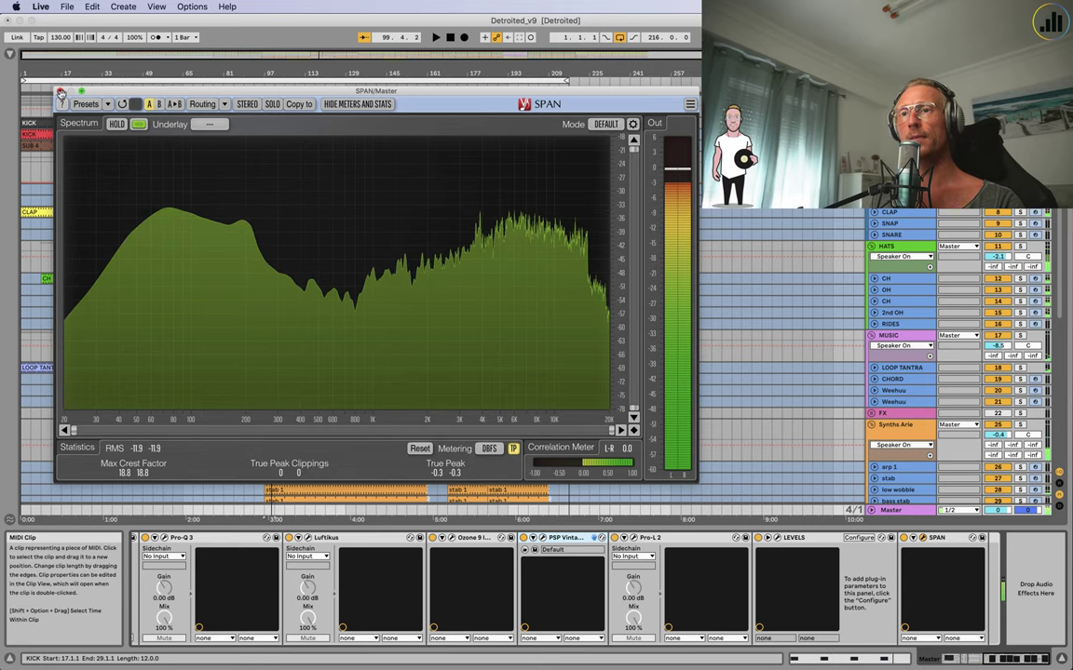
click(61, 92)
scroll(629, 554, left, 5)
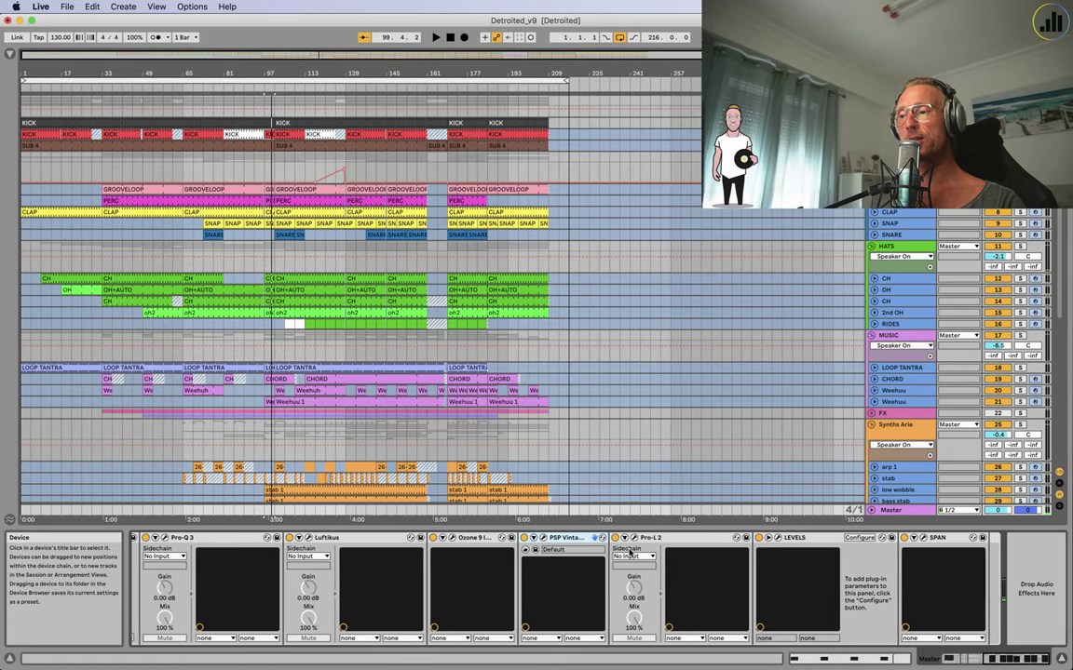
Select the stab 1 clip, play while scrolling the session mixer, then return to the arrangement
scroll(629, 553, left, 2)
click(427, 486)
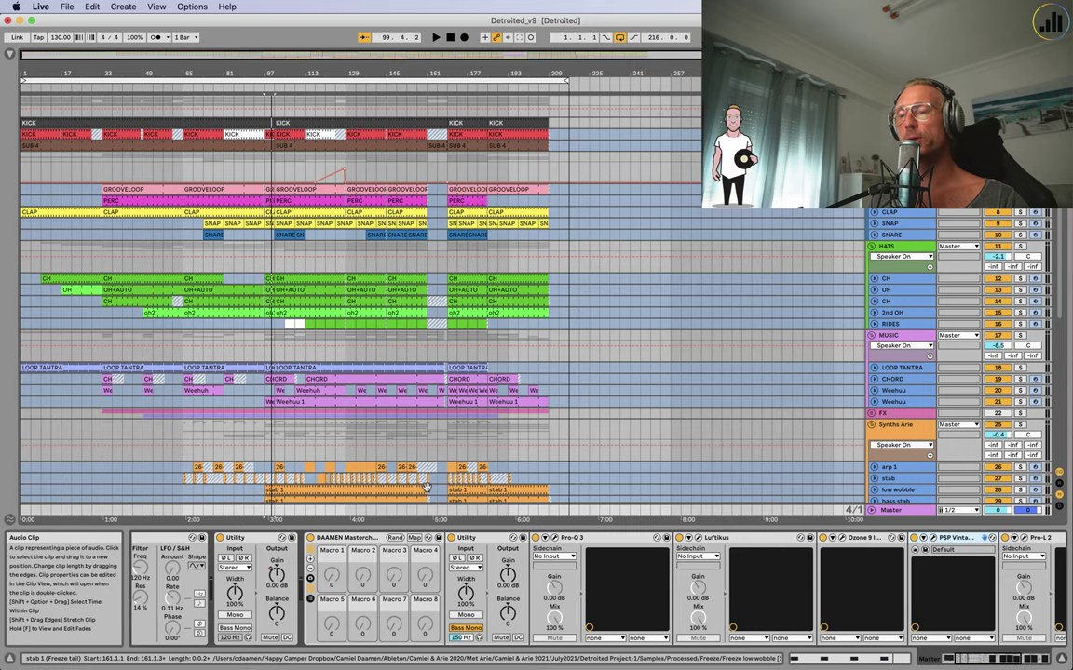
key(Tab)
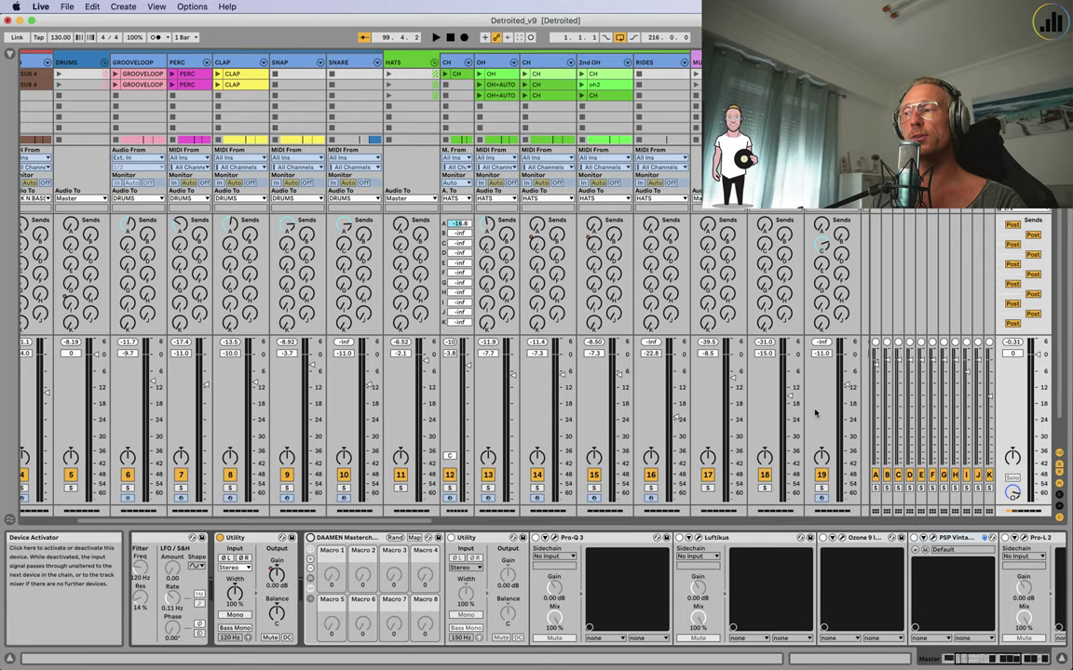
key(space)
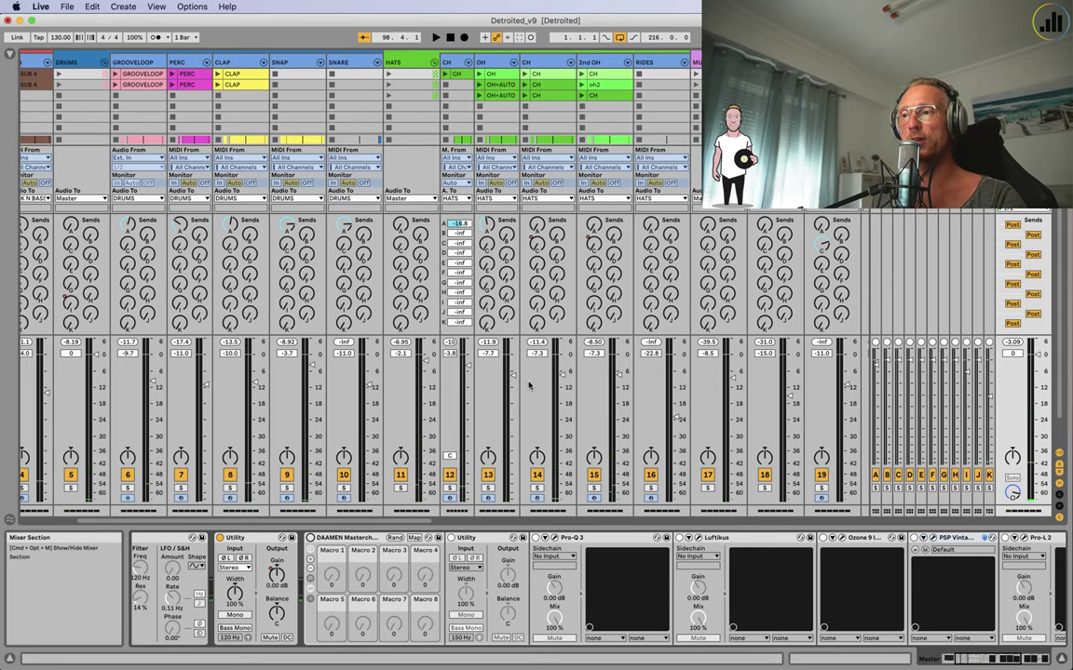
scroll(535, 384, right, 10)
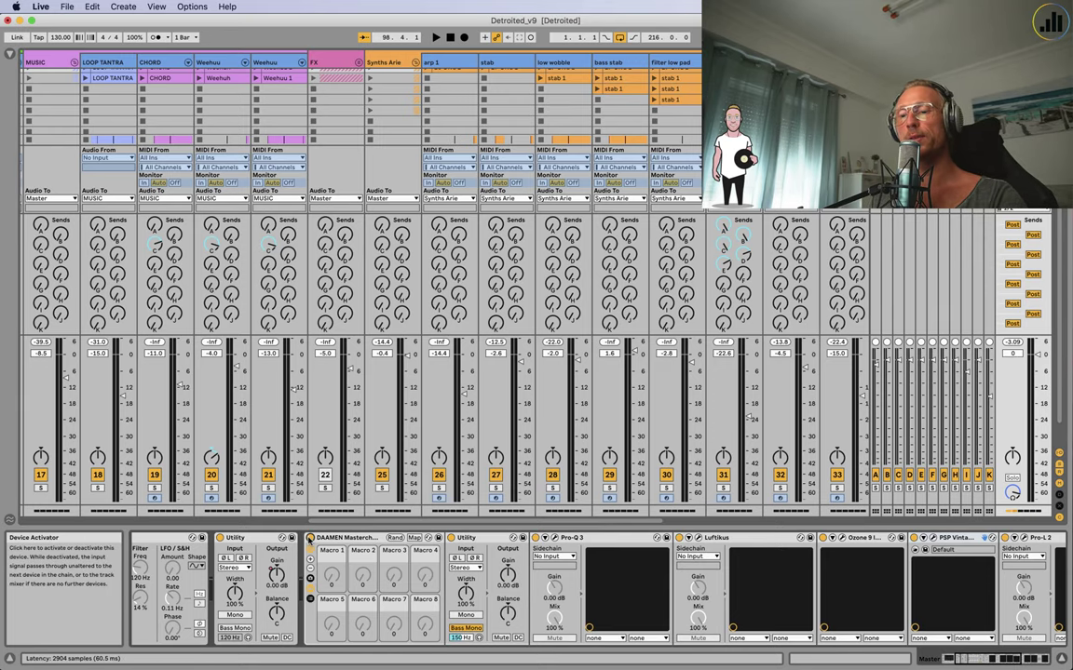
key(Tab)
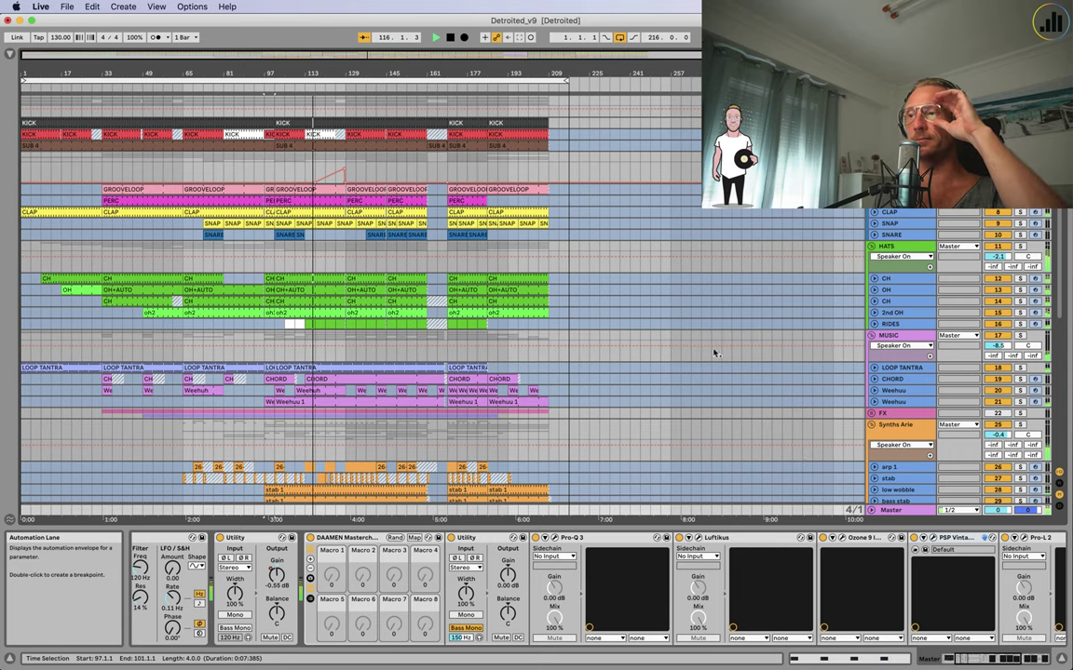
Scroll down through the vocal tracks, deselect the audio clip, and scroll back up
scroll(697, 321, down, 3)
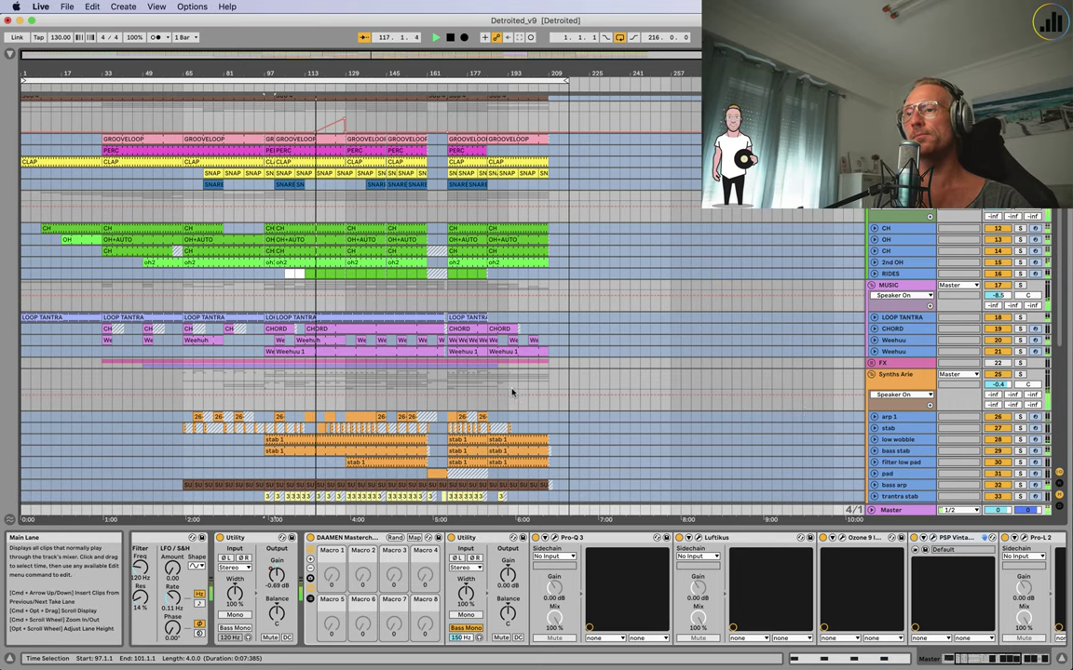
scroll(511, 392, down, 10)
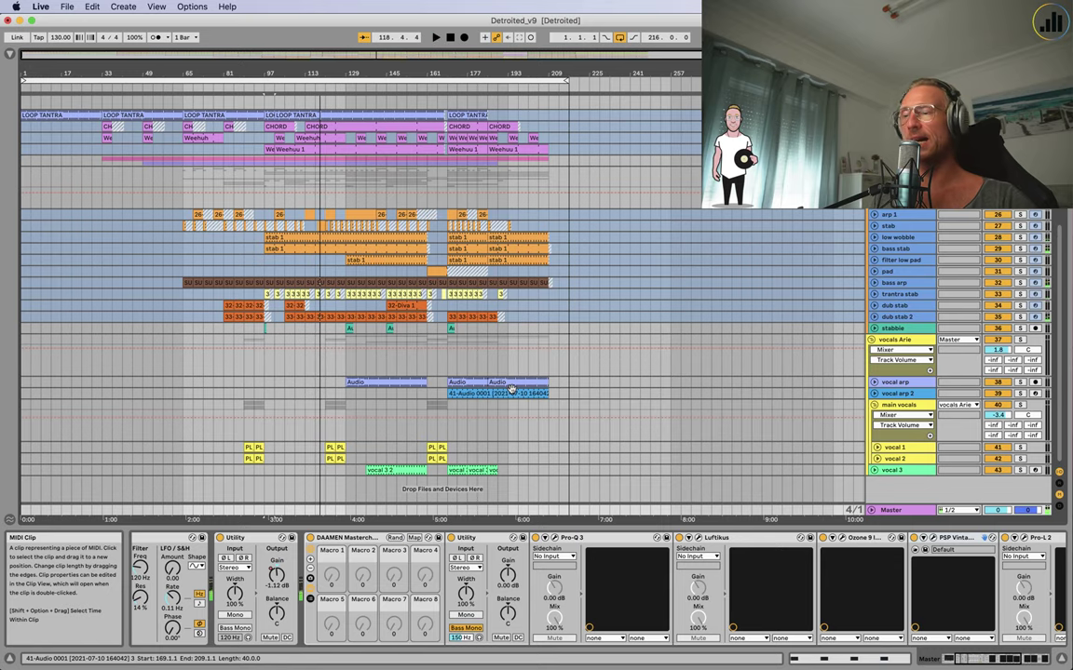
click(321, 328)
scroll(254, 170, up, 13)
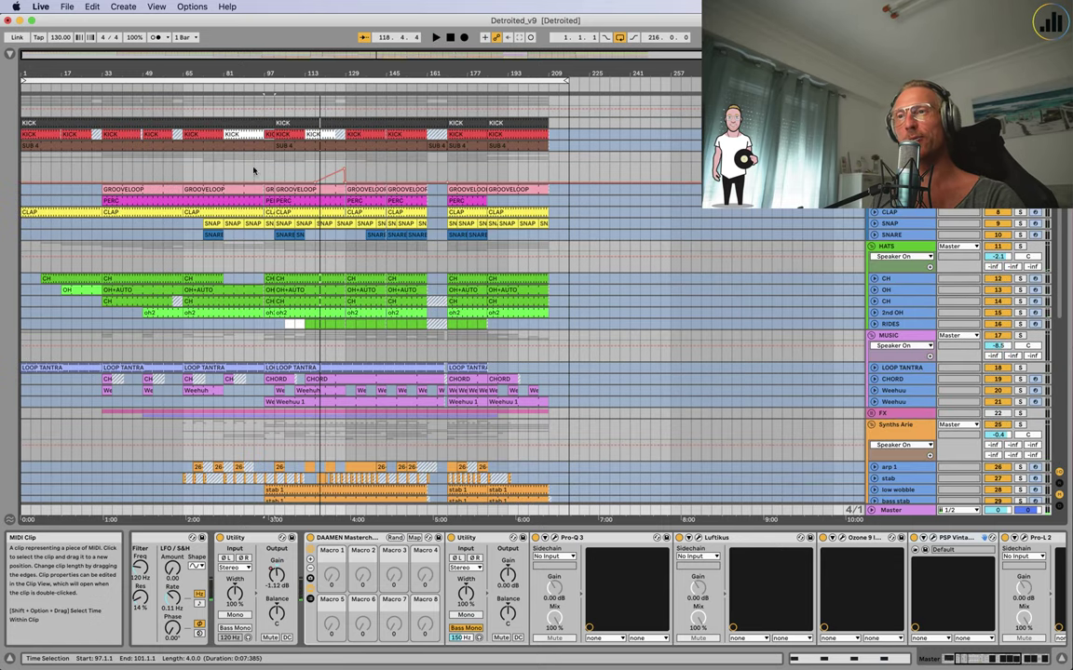